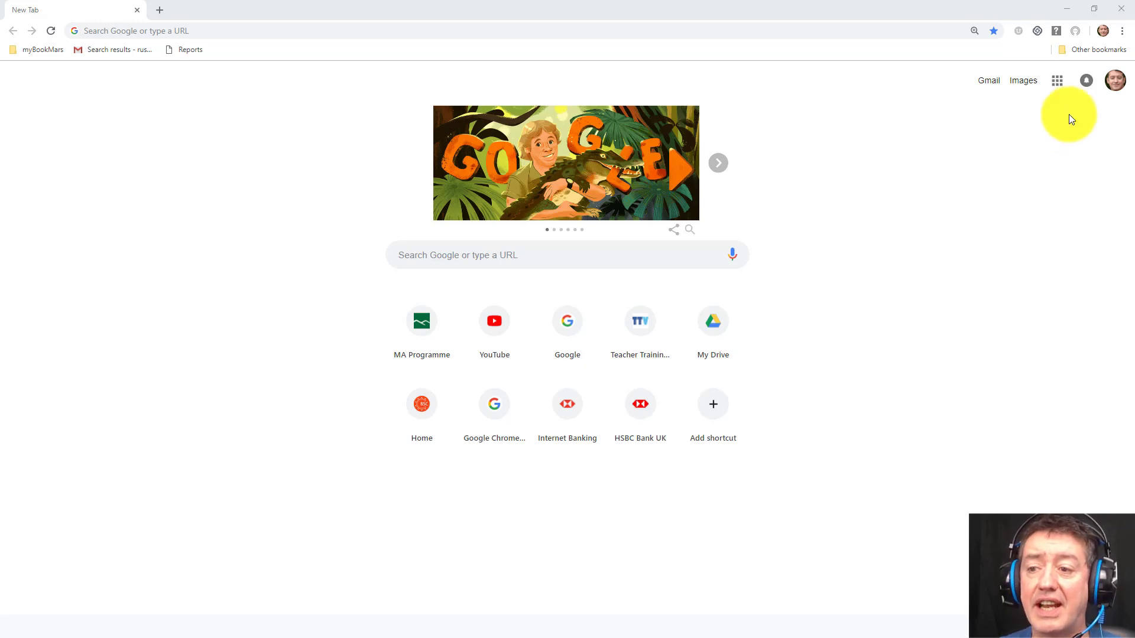
# Step: From the Google apps grid, go to Drive and create a new blank Google Docs file
pyautogui.click(1062, 84)
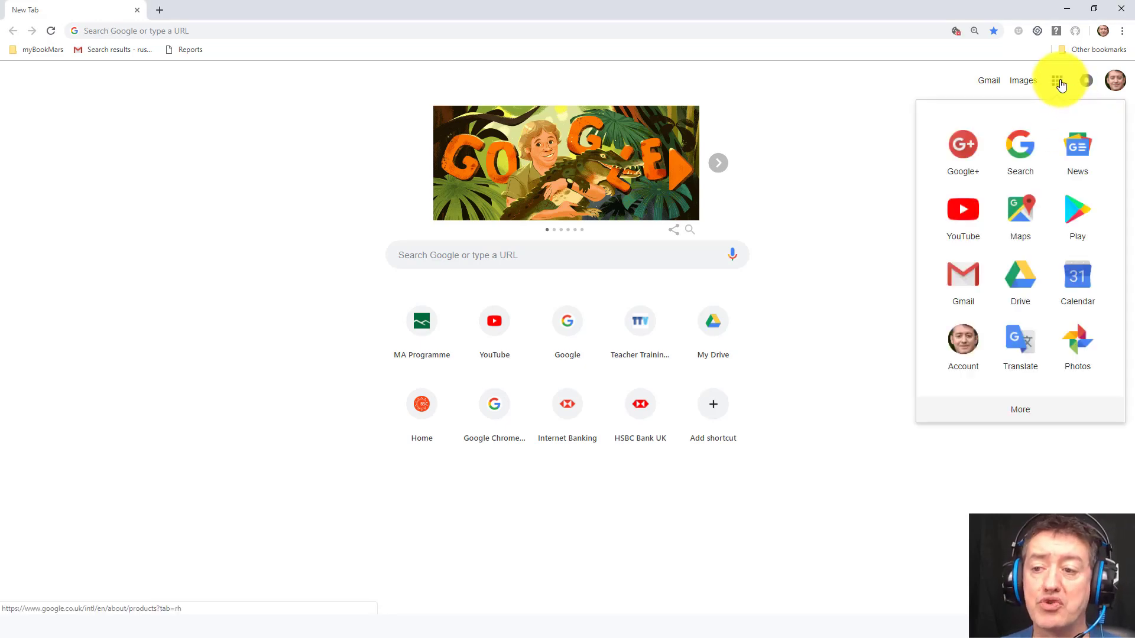
pyautogui.click(1020, 278)
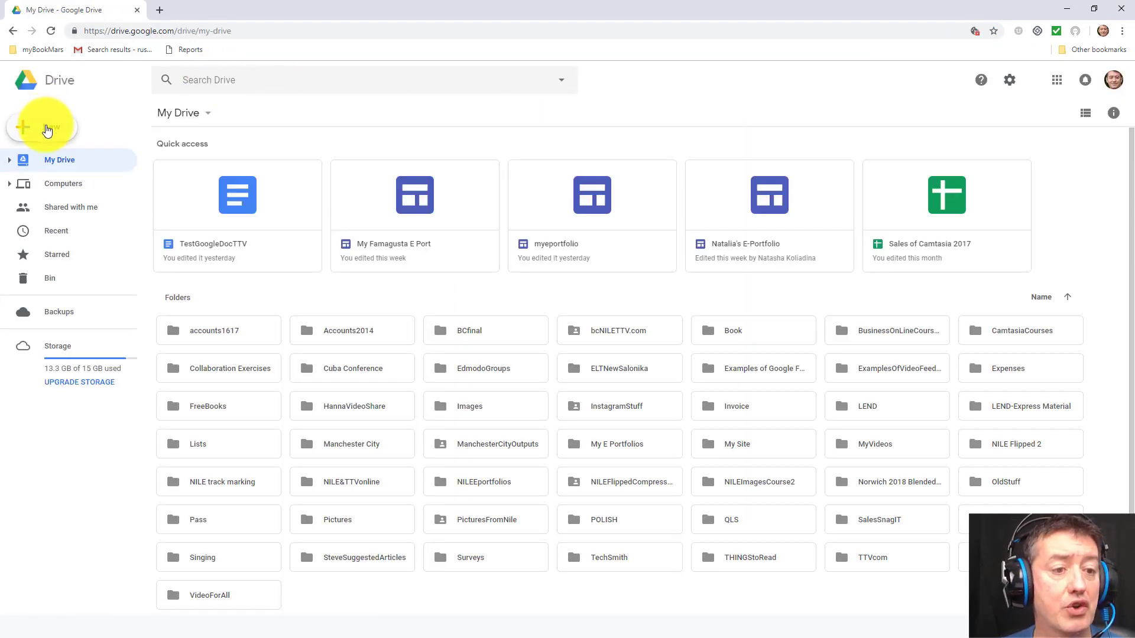
pyautogui.click(47, 127)
pyautogui.click(59, 211)
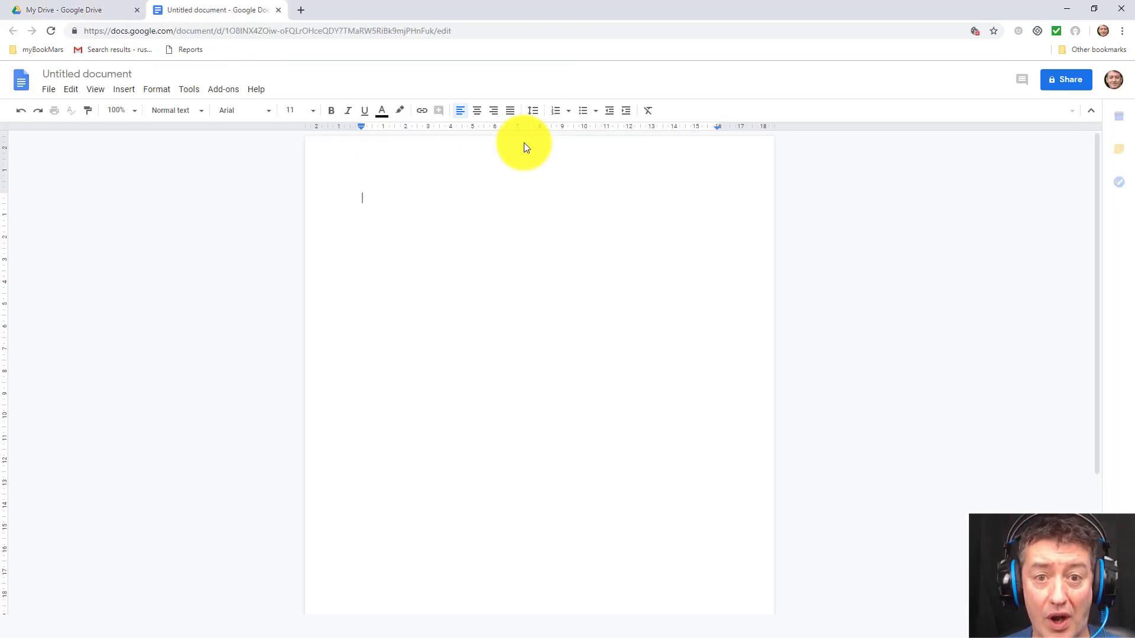
# Step: Rename the file from 'Untitled document' to 'Colab Document'
pyautogui.click(136, 74)
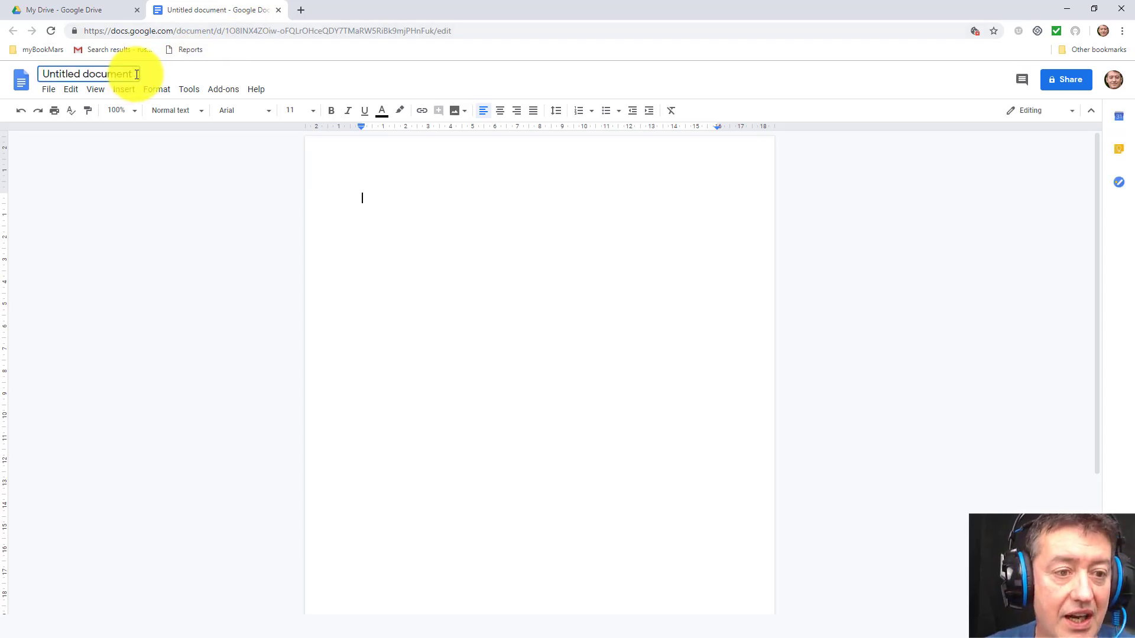
pyautogui.press('BackSpace')
pyautogui.press('BackSpace')
pyautogui.press('BackSpace')
pyautogui.press('BackSpace')
pyautogui.press('BackSpace')
pyautogui.press('BackSpace')
pyautogui.press('BackSpace')
pyautogui.press('BackSpace')
pyautogui.press('BackSpace')
pyautogui.press('BackSpace')
pyautogui.press('BackSpace')
pyautogui.press('BackSpace')
pyautogui.press('BackSpace')
pyautogui.press('BackSpace')
pyautogui.press('BackSpace')
pyautogui.press('BackSpace')
pyautogui.press('BackSpace')
pyautogui.write('Cd')
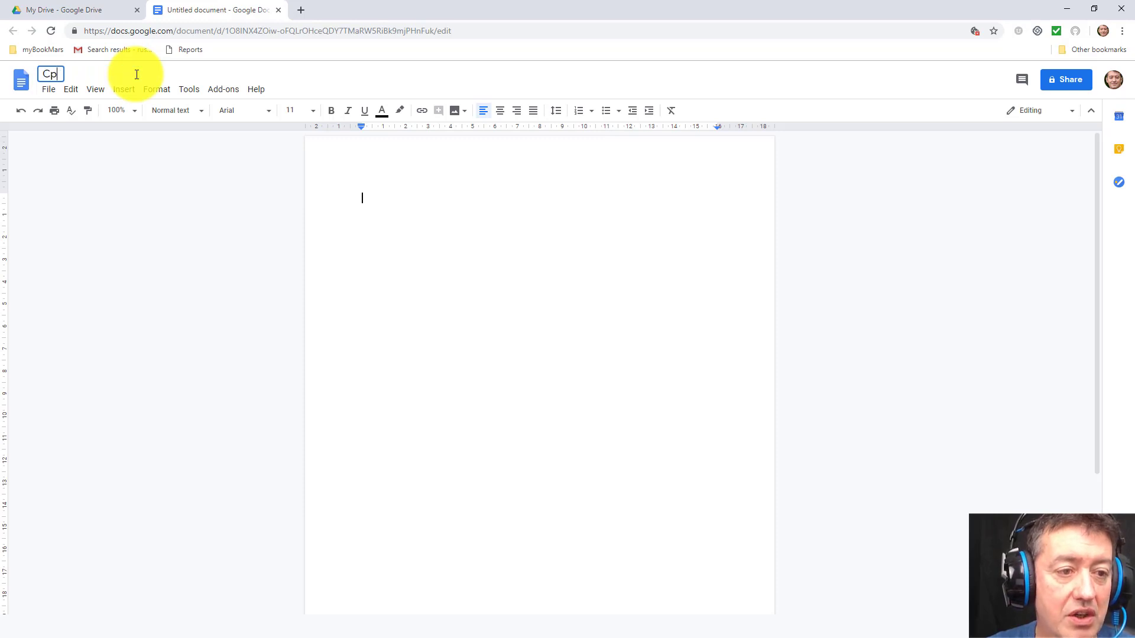
pyautogui.press('BackSpace')
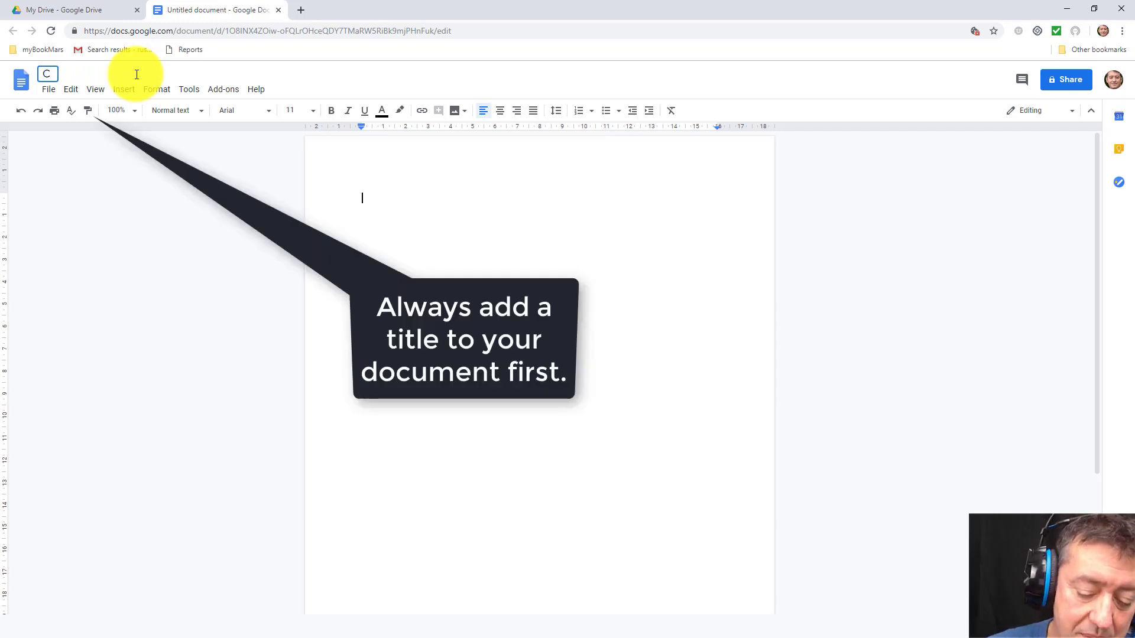
pyautogui.write('olab Dp')
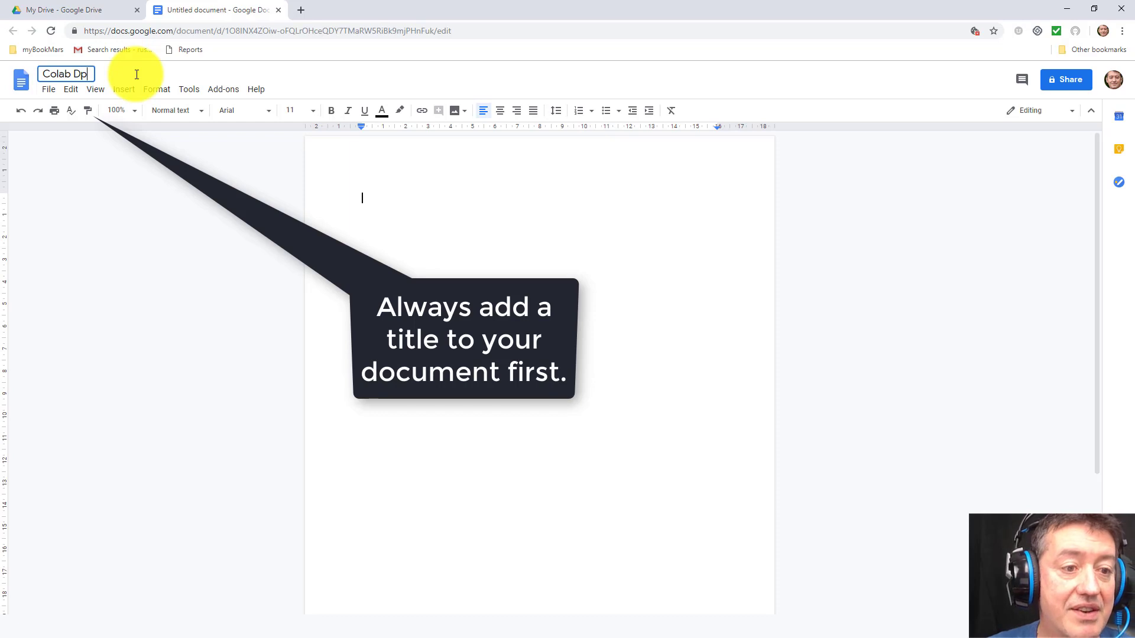
pyautogui.press('BackSpace')
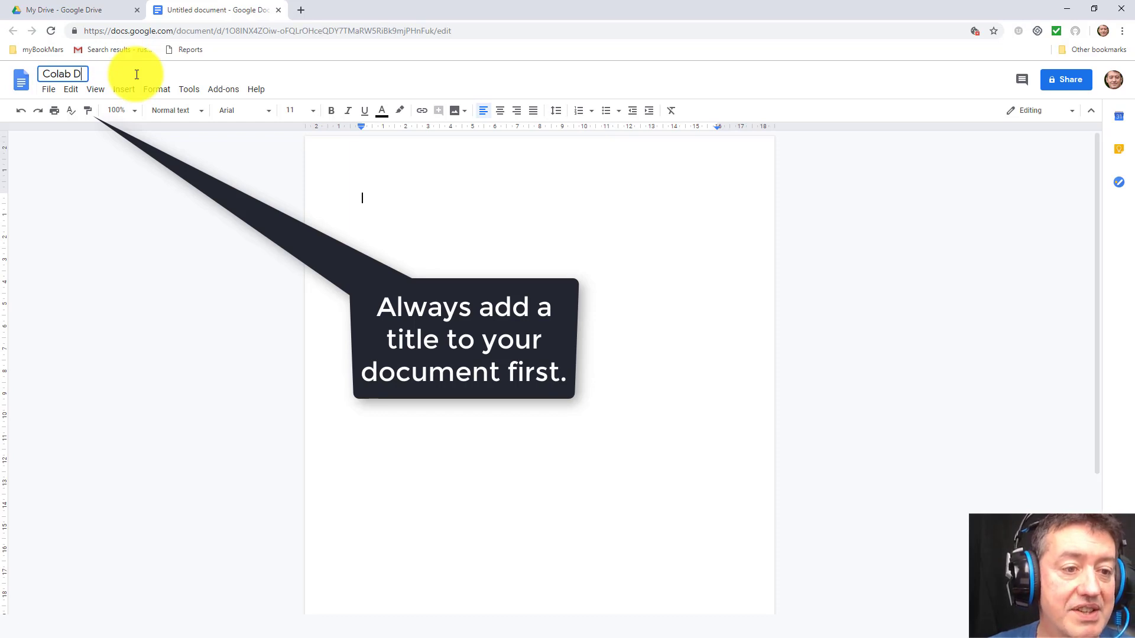
pyautogui.write('ocum')
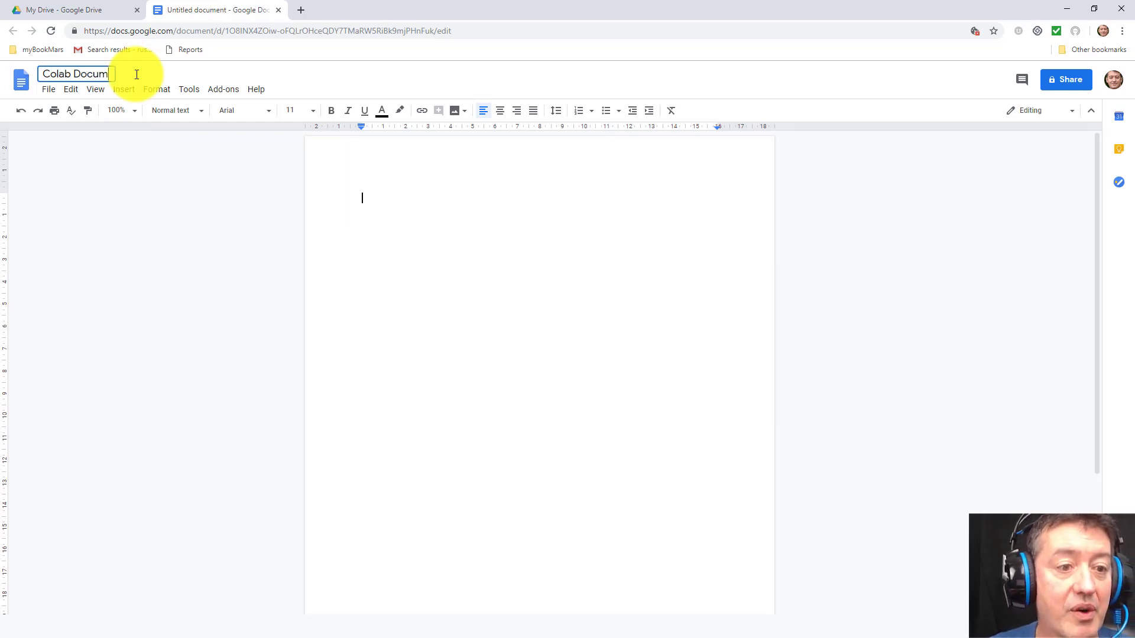
pyautogui.write('ent')
pyautogui.click(337, 195)
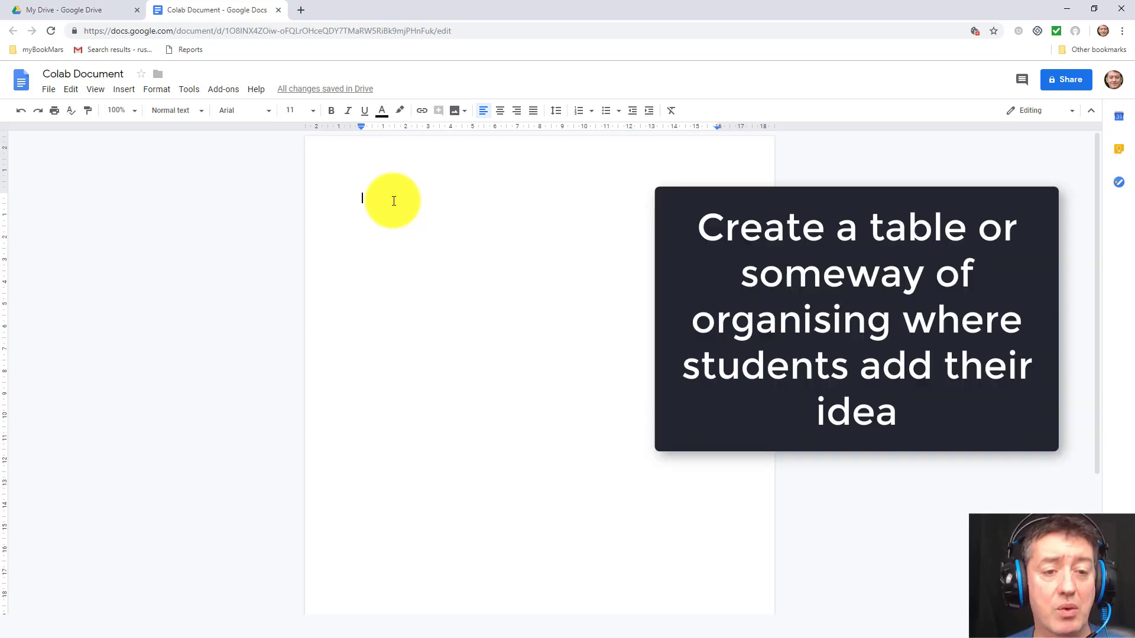
# Step: Insert a two-column, five-row table into the page
pyautogui.click(123, 90)
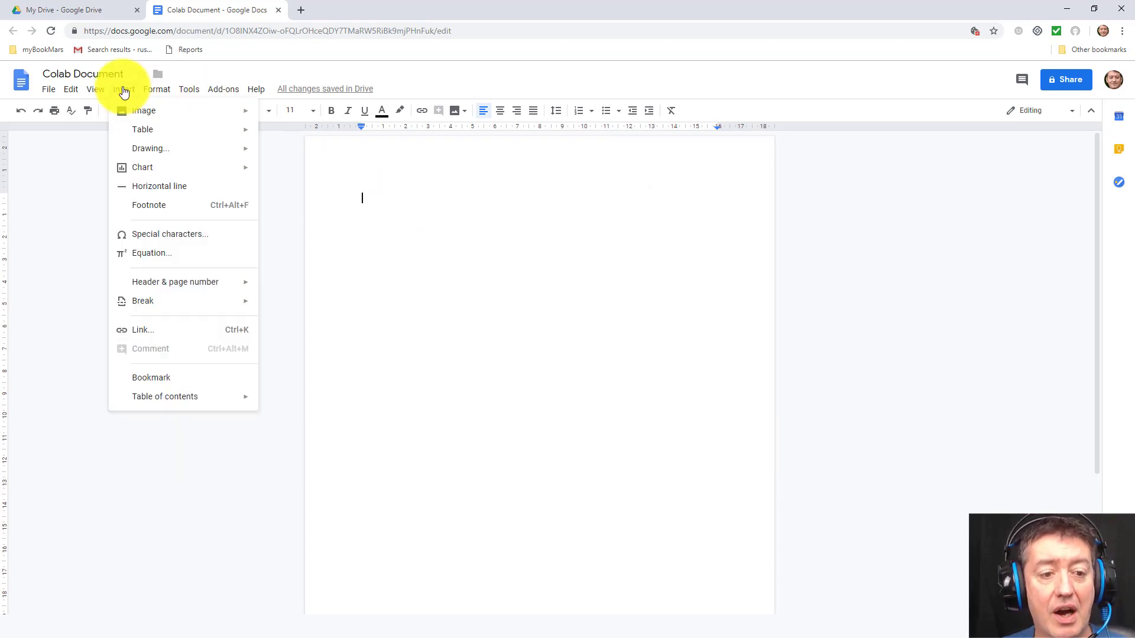
pyautogui.moveTo(144, 132)
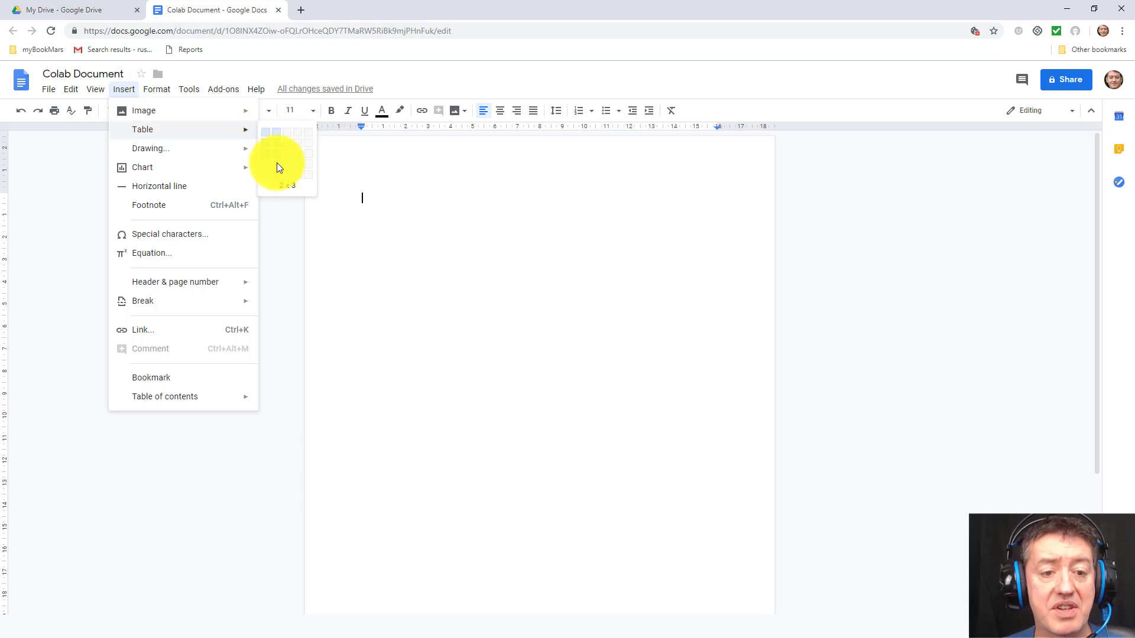
pyautogui.click(278, 179)
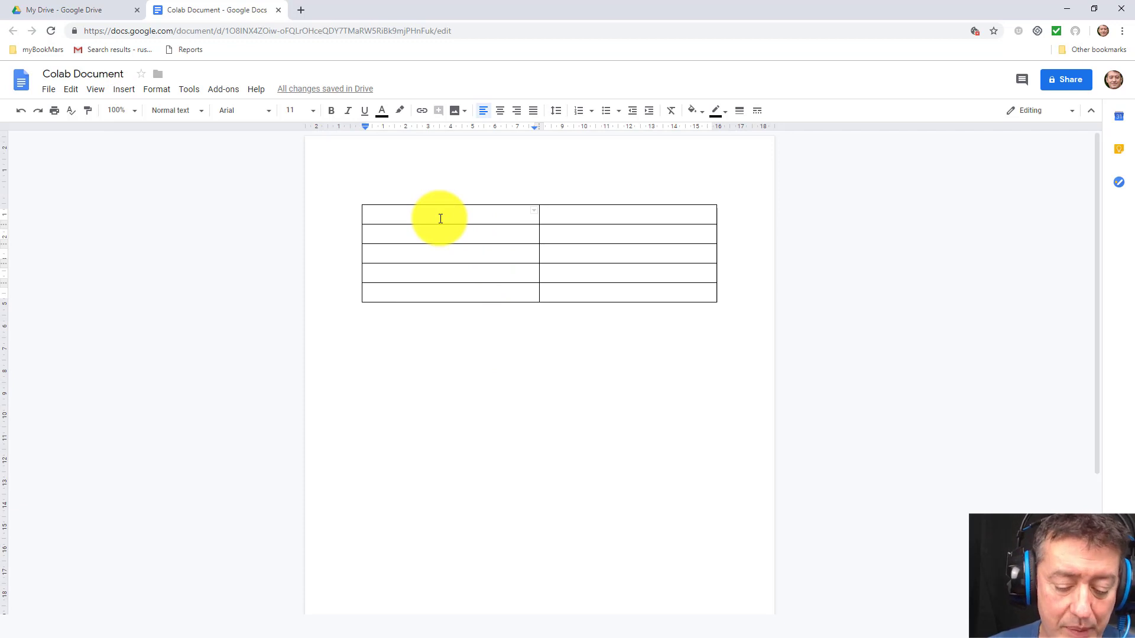
# Step: Type the headers 'Name' and 'Comments' and drag the Name column narrower
pyautogui.write('Name')
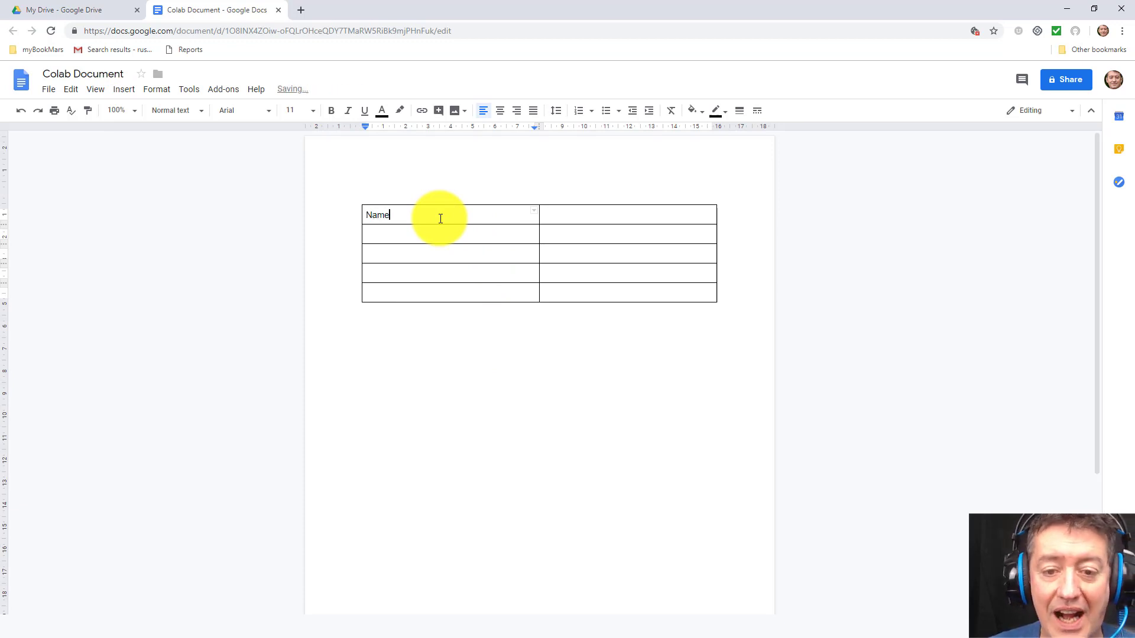
pyautogui.click(578, 220)
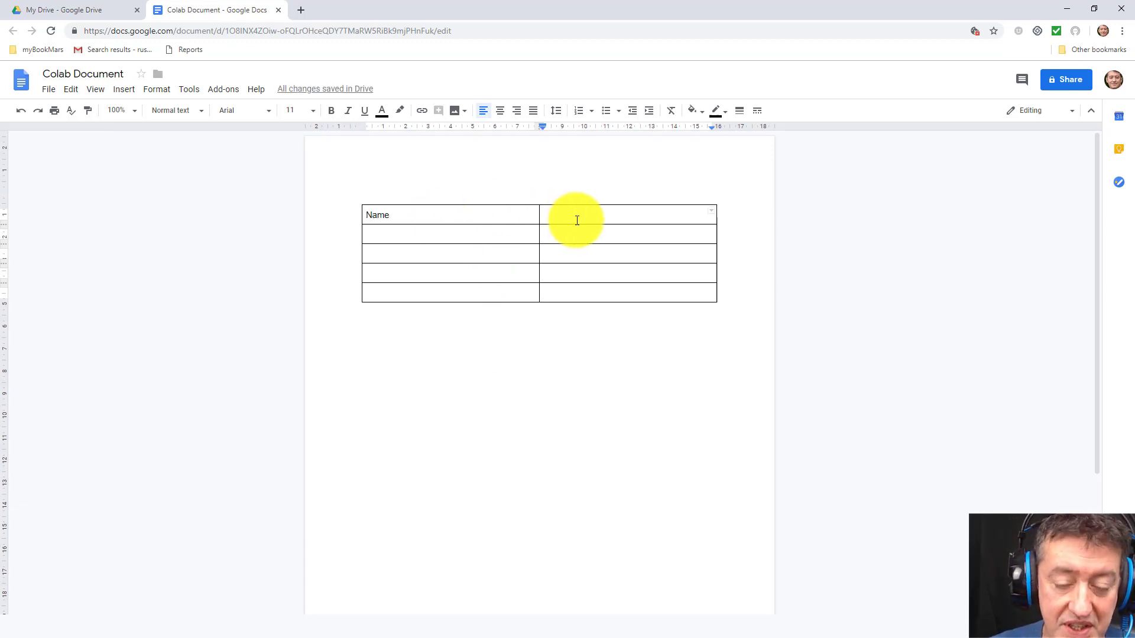
pyautogui.write('C')
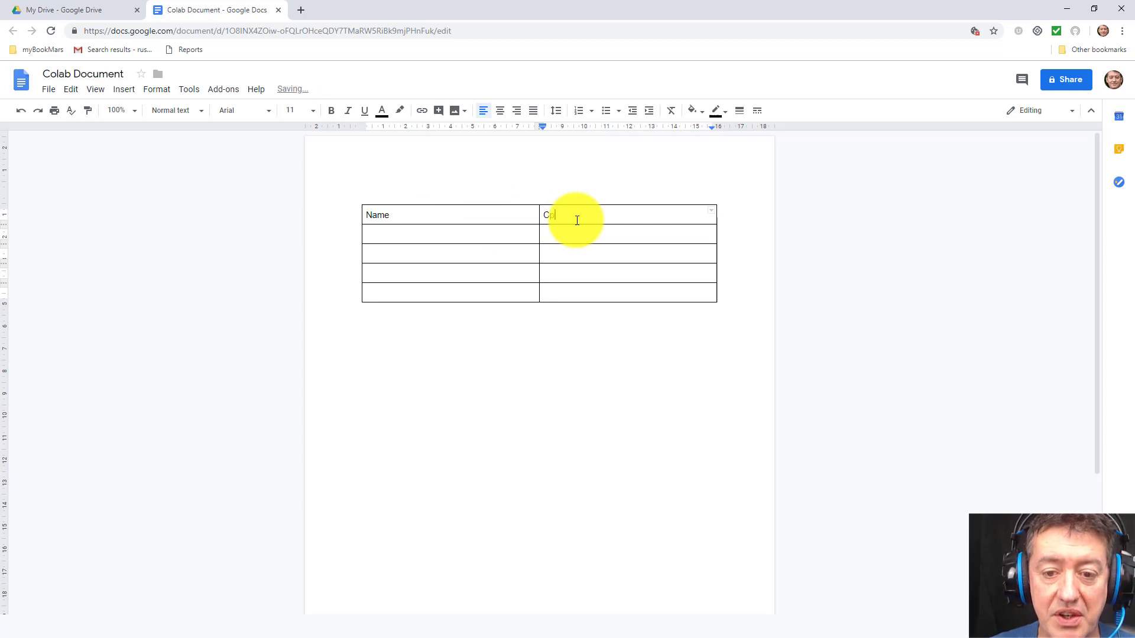
pyautogui.write('omments')
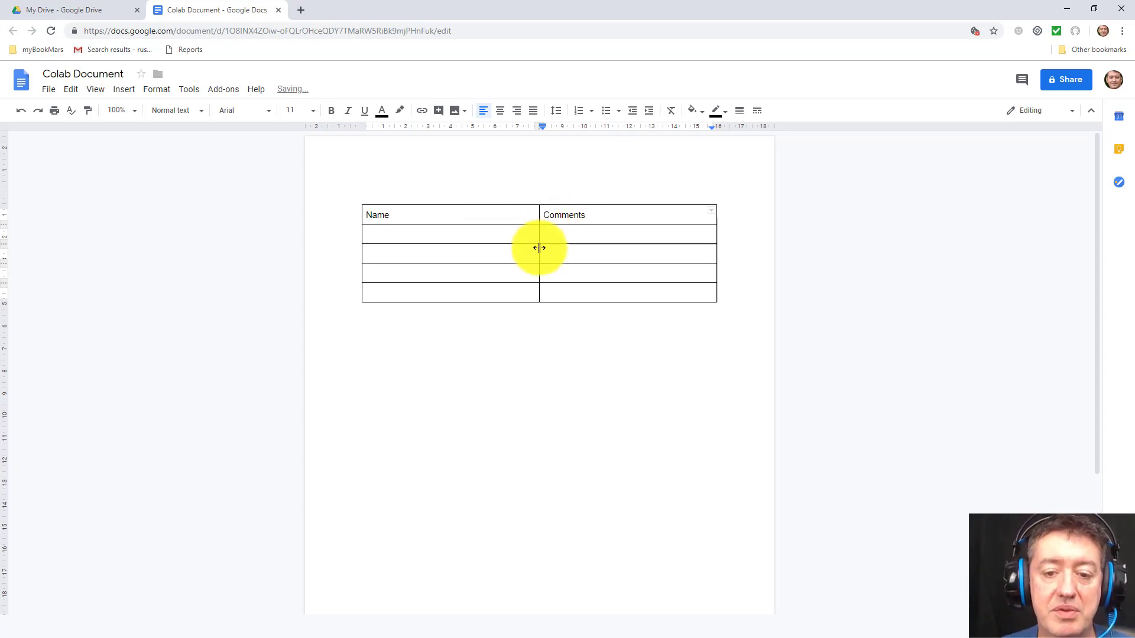
pyautogui.moveTo(529, 246); pyautogui.dragTo(427, 268)
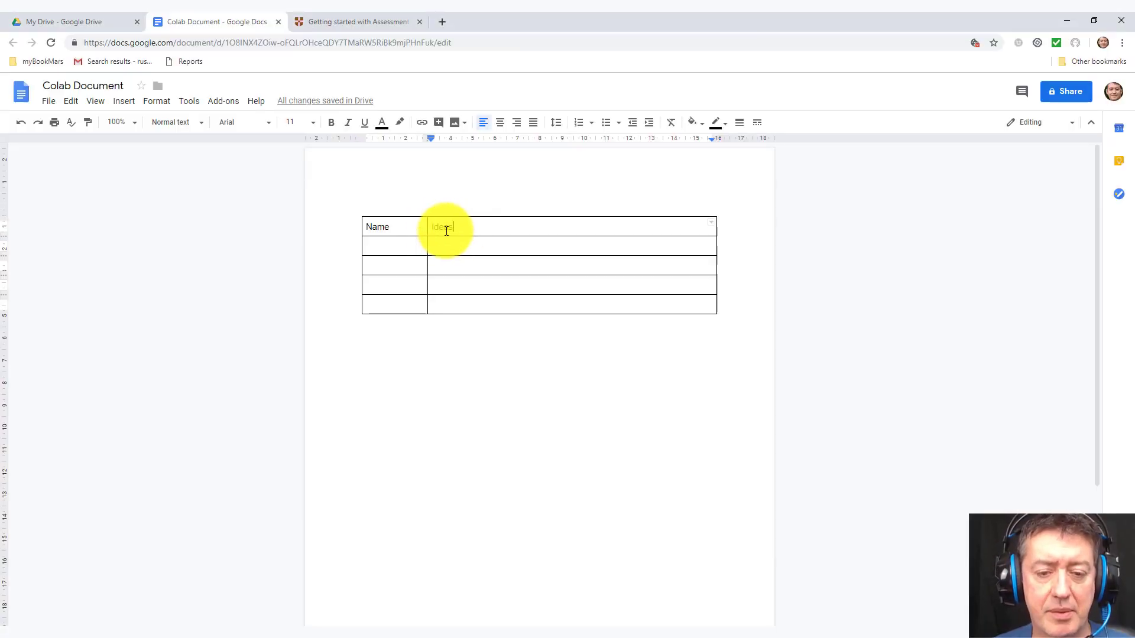
# Step: Paste 'Discussion on Assessment for Learning' above the table at 18 pt, followed by a blank line
pyautogui.click(411, 207)
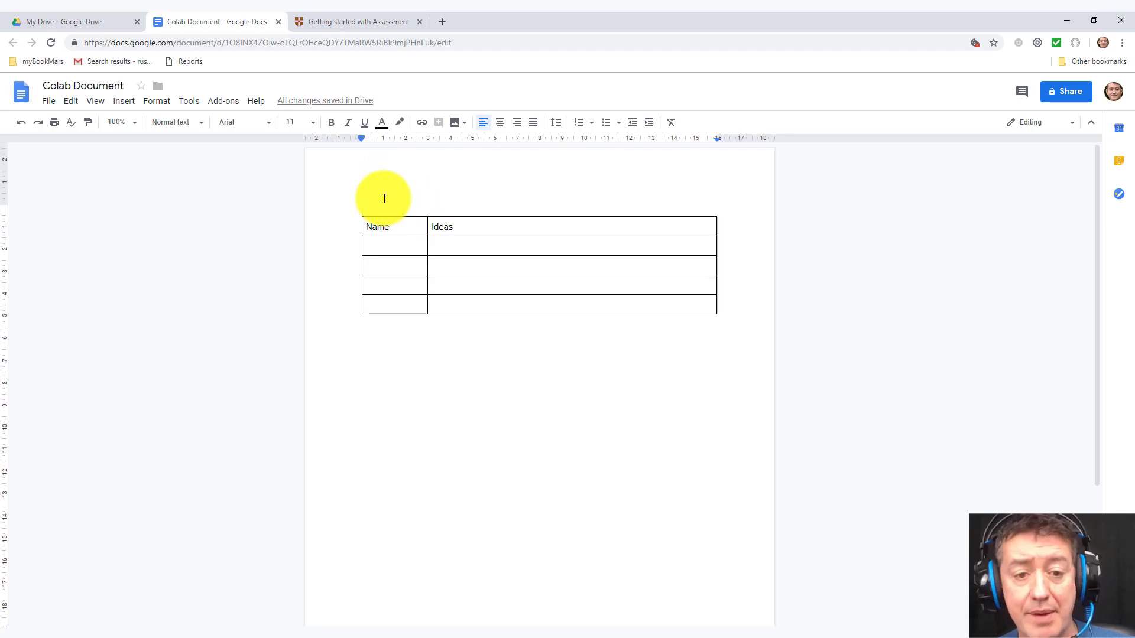
pyautogui.write('Discussion on Assessment for Learning')
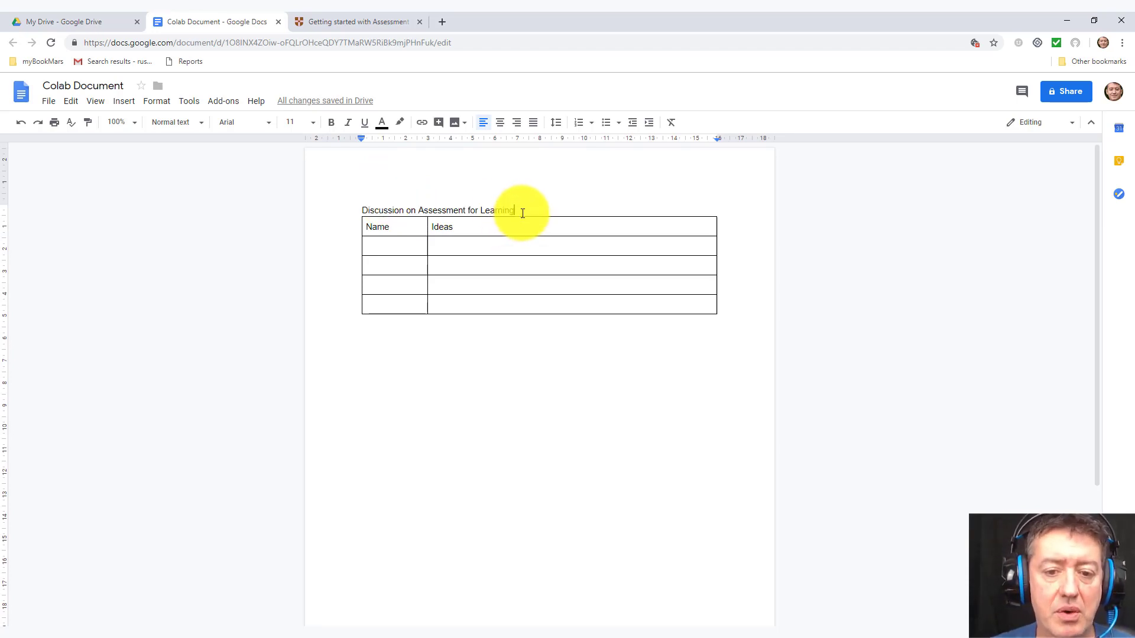
pyautogui.moveTo(514, 211); pyautogui.dragTo(375, 183)
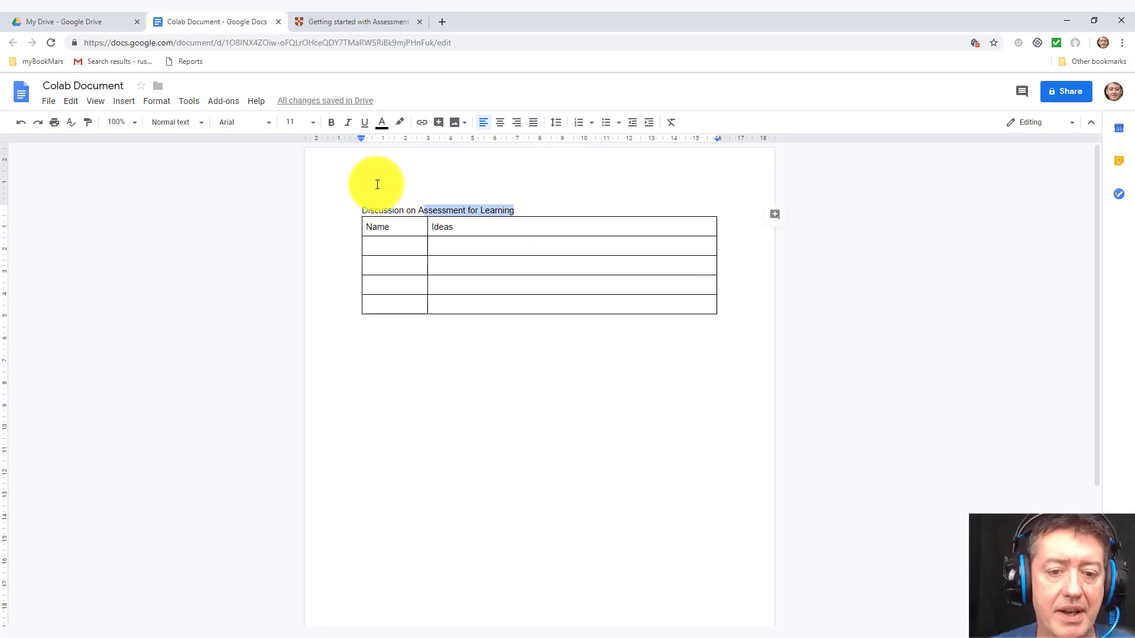
pyautogui.click(312, 122)
pyautogui.click(297, 259)
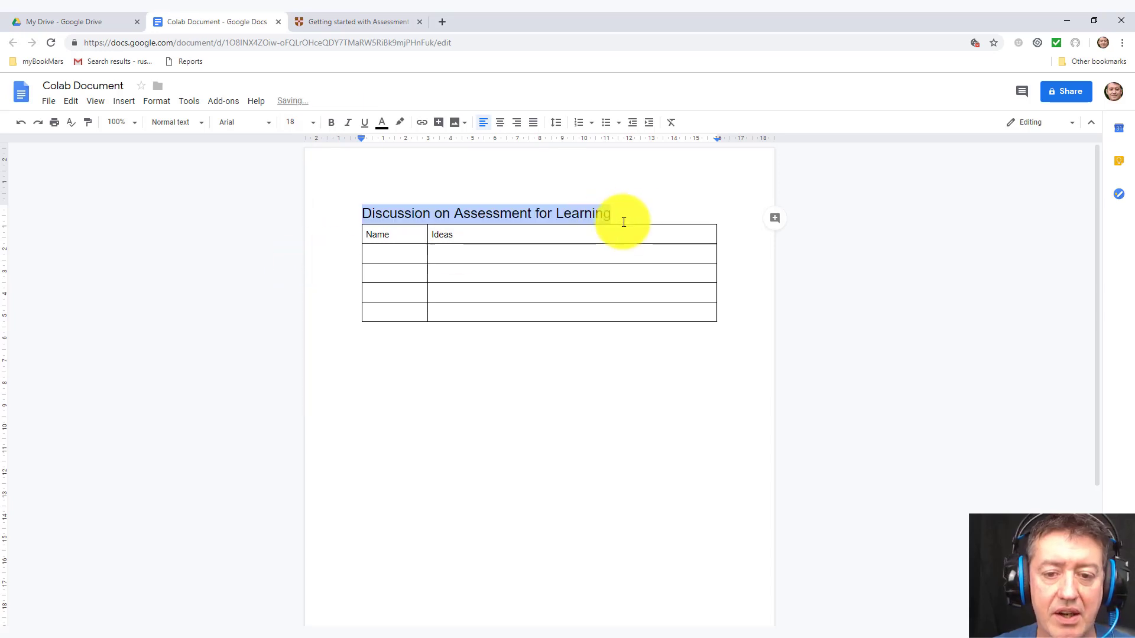
pyautogui.click(638, 215)
pyautogui.press('Return')
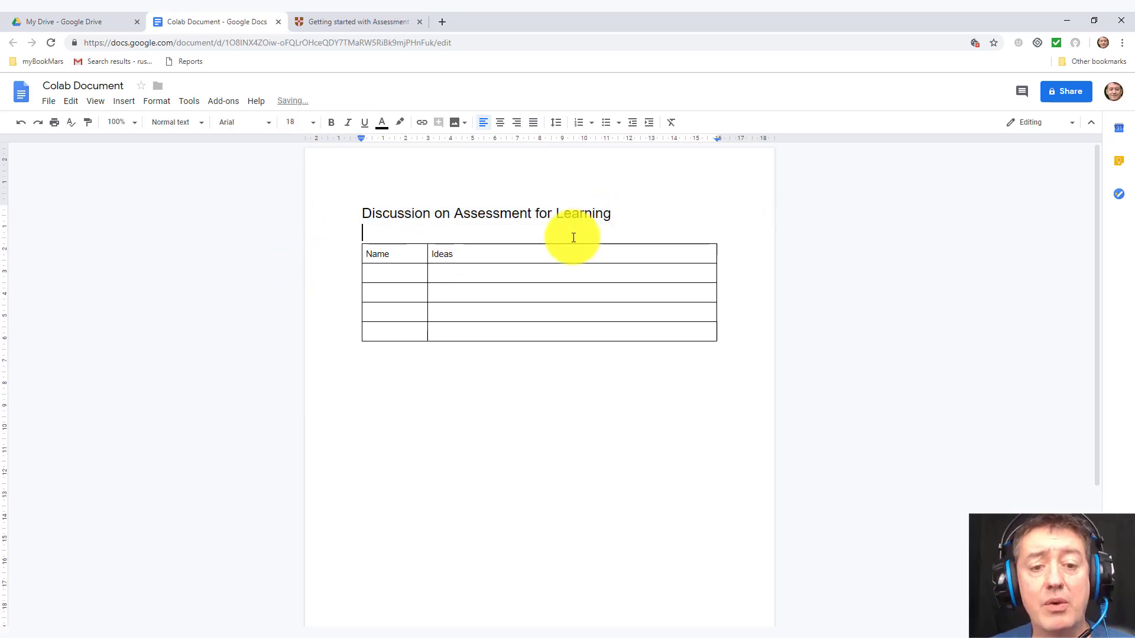
pyautogui.click(415, 273)
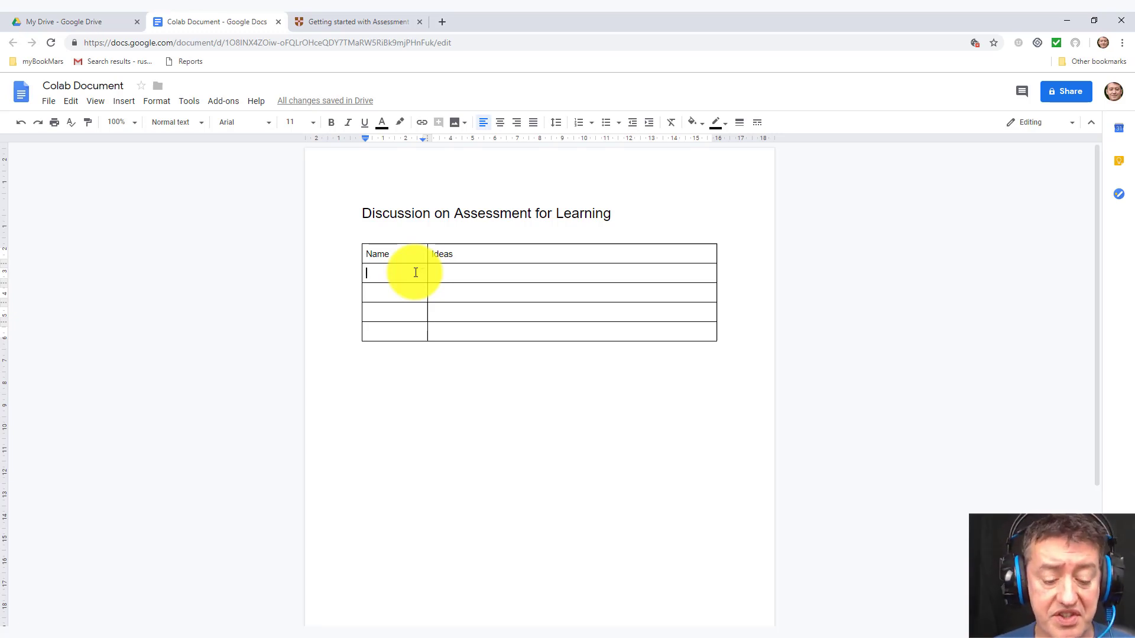
# Step: Enter the first member's name and paste their AFL definition paragraph into the Ideas cell
pyautogui.write('Russ')
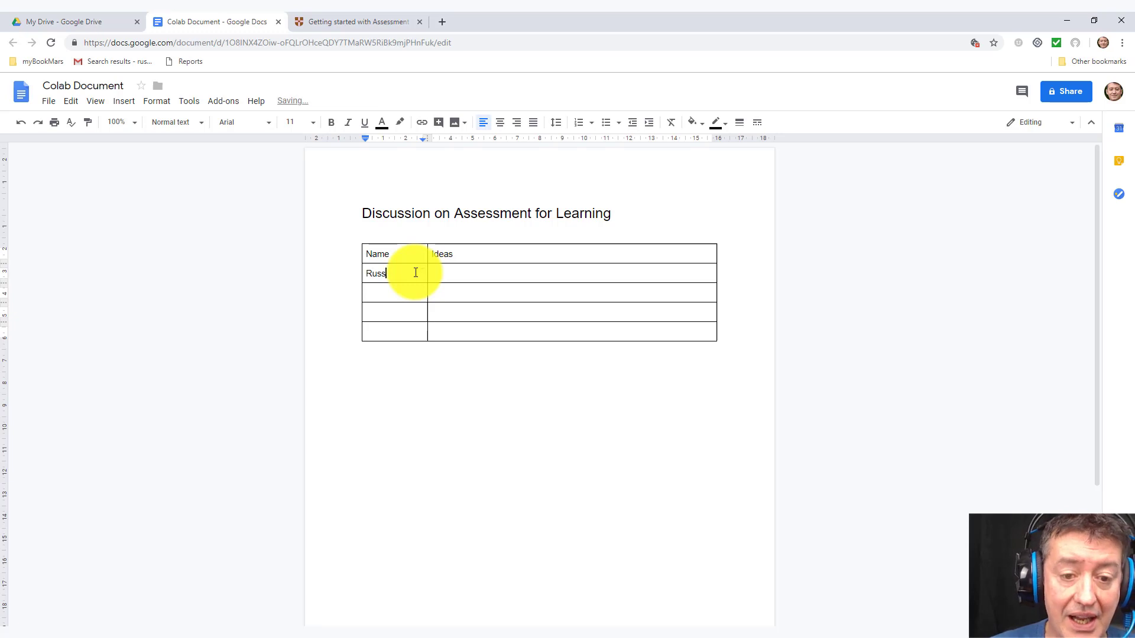
pyautogui.write('ell')
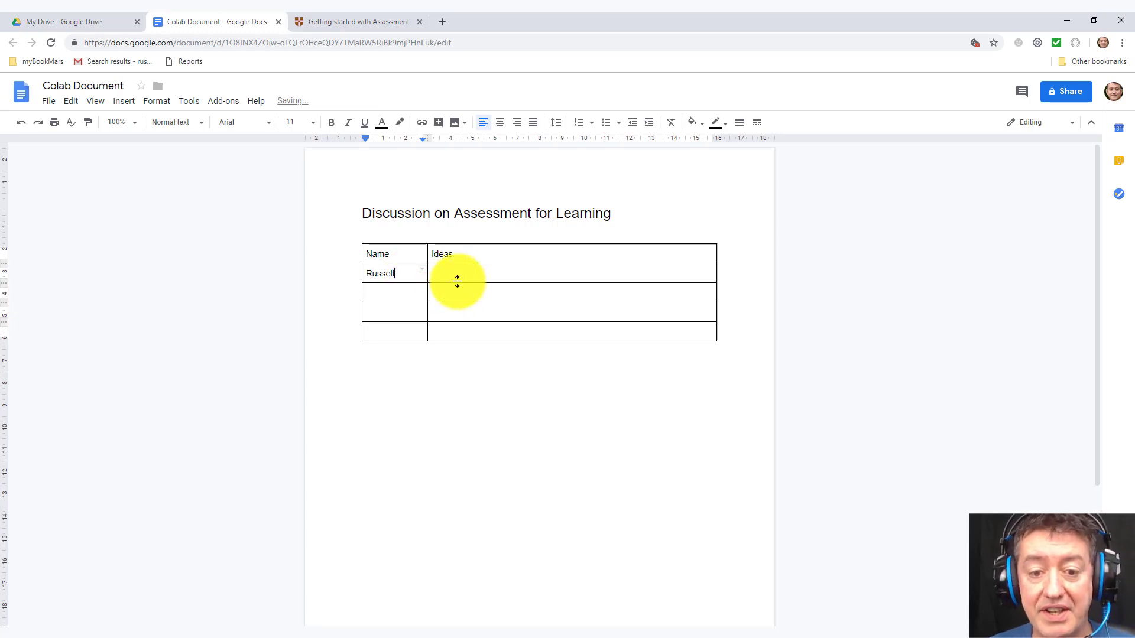
pyautogui.click(466, 272)
pyautogui.write('Assessment for learning (AFL) is an approach to teaching and learning that creates feedback which is then used to improve students’ performance. Students become more involved in the learning process and from this gain confidence in what they are expected to learn and to what standard.')
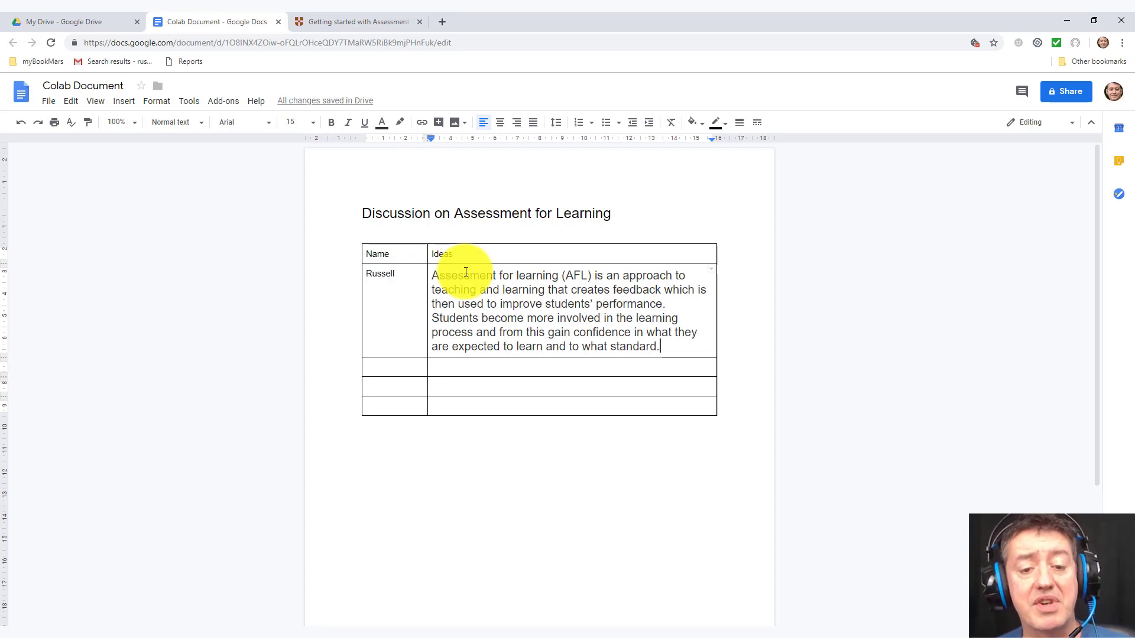
# Step: Fill the three remaining Name cells with the other group members' names
pyautogui.click(369, 368)
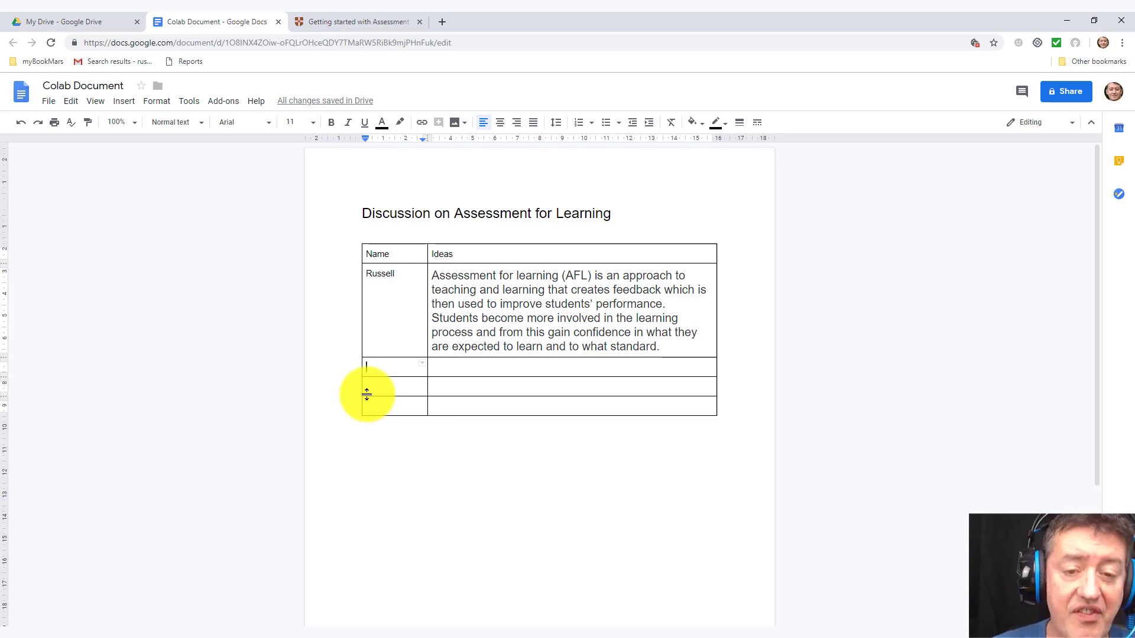
pyautogui.write('T')
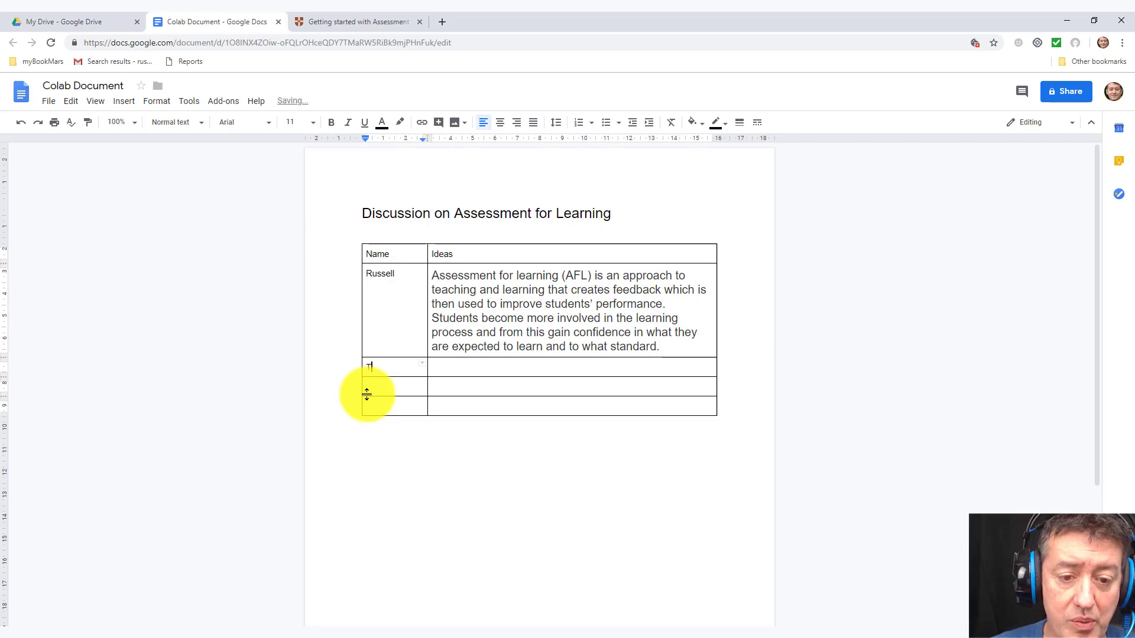
pyautogui.write('om')
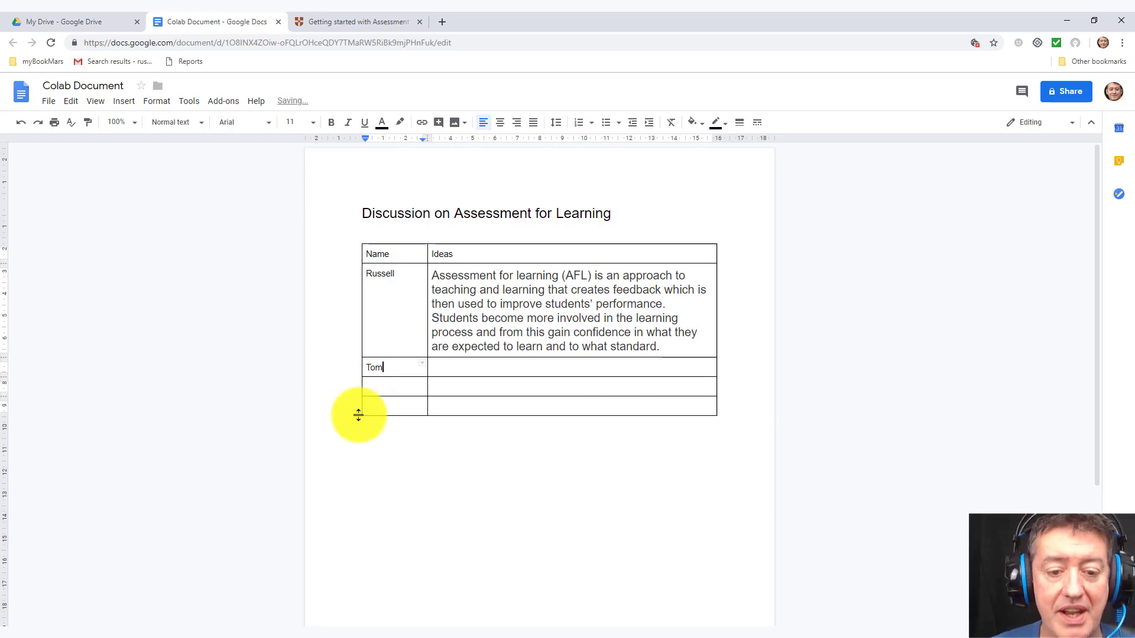
pyautogui.click(385, 388)
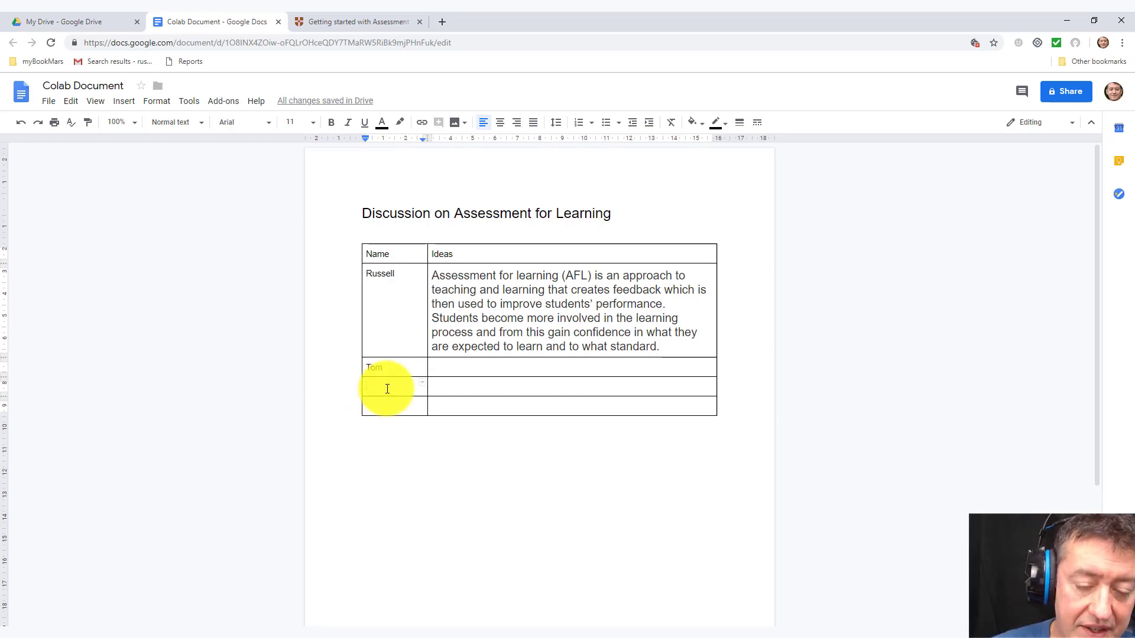
pyautogui.write('Maria')
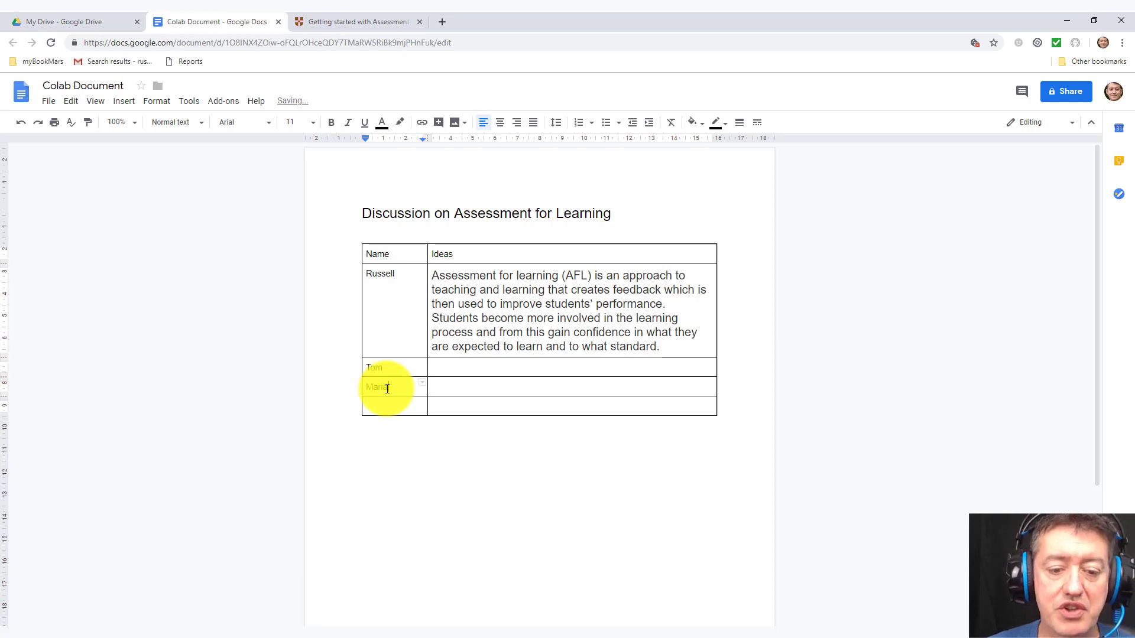
pyautogui.click(386, 408)
pyautogui.write('P')
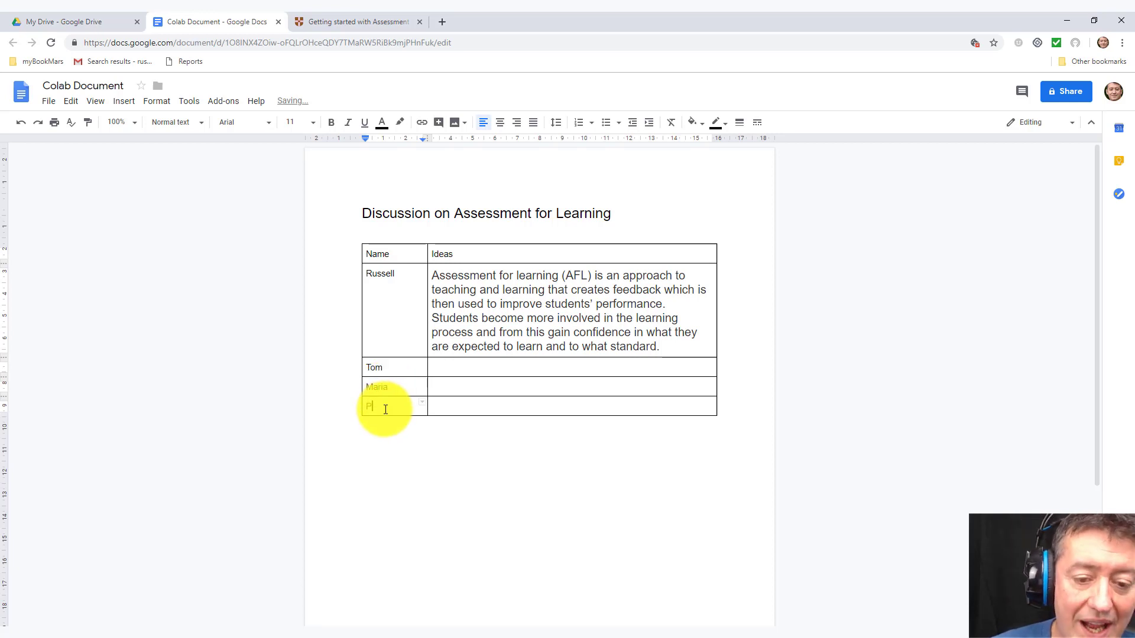
pyautogui.write('el')
pyautogui.write('er')
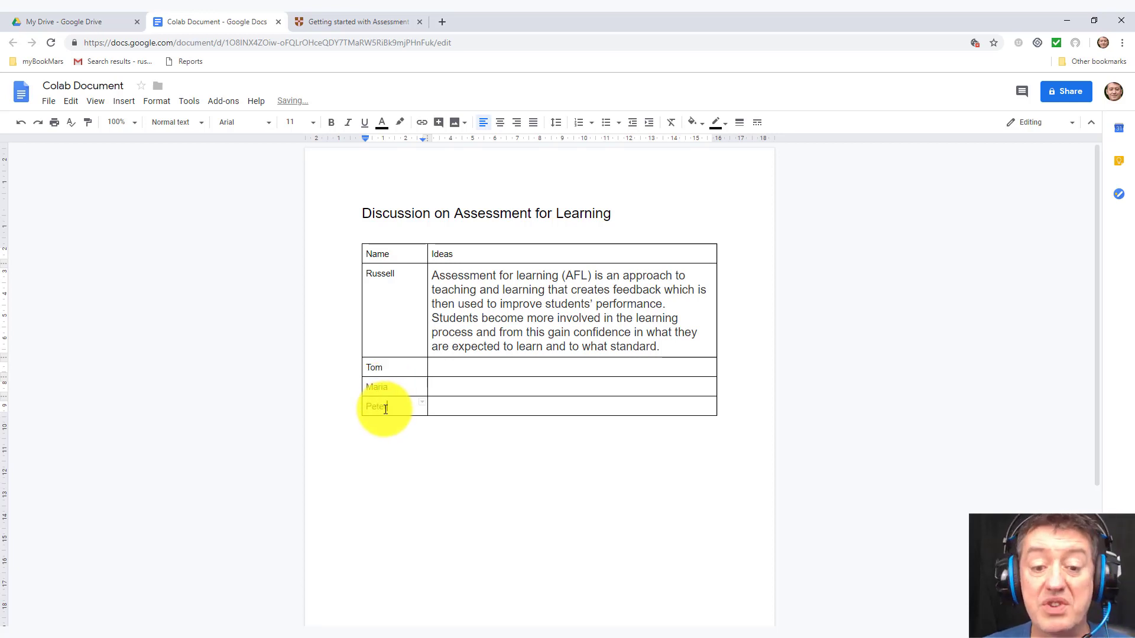
# Step: Add blank lines to the three new members' Ideas cells to make those rows taller
pyautogui.click(458, 370)
pyautogui.press('Return')
pyautogui.press('Return')
pyautogui.press('Return')
pyautogui.press('Return')
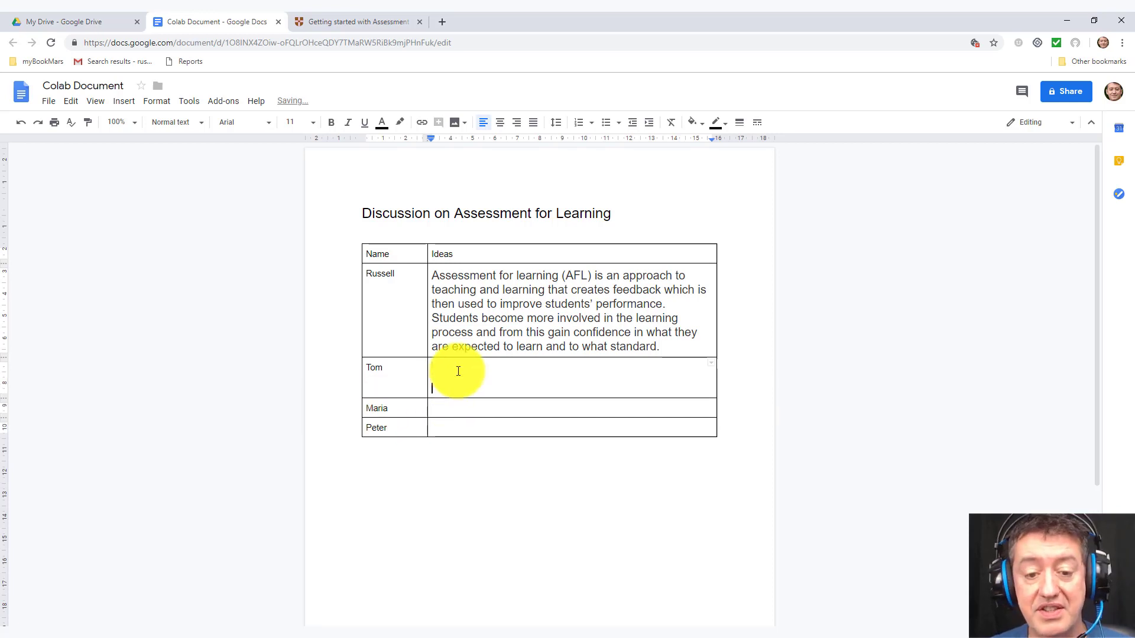
pyautogui.click(458, 445)
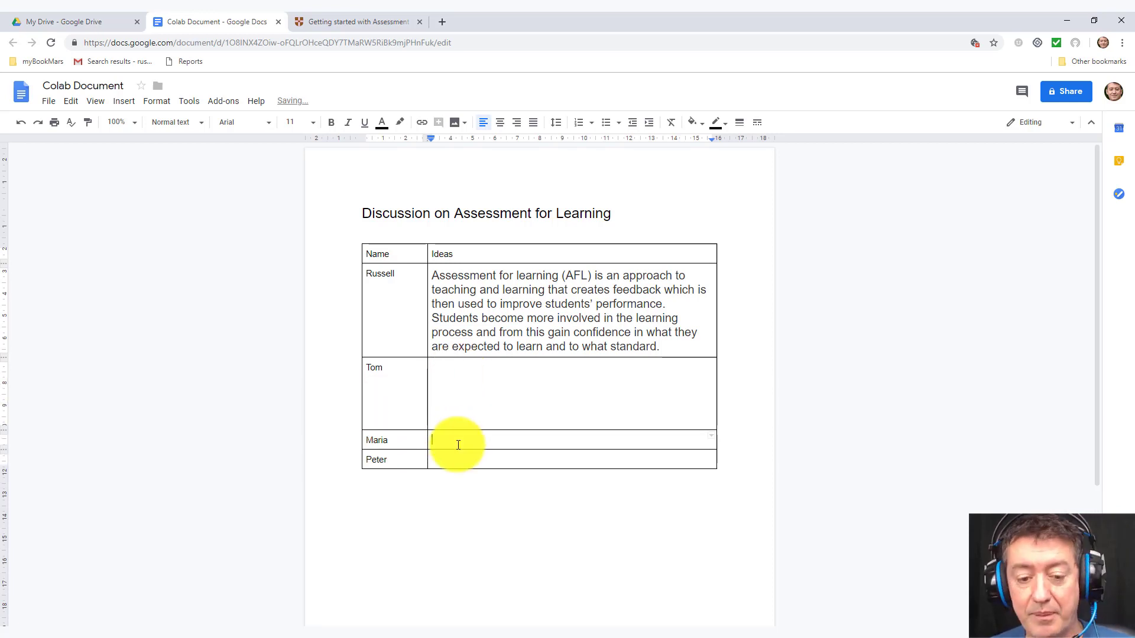
pyautogui.press('Return')
pyautogui.press('Return')
pyautogui.press('Return')
pyautogui.press('Return')
pyautogui.press('Return')
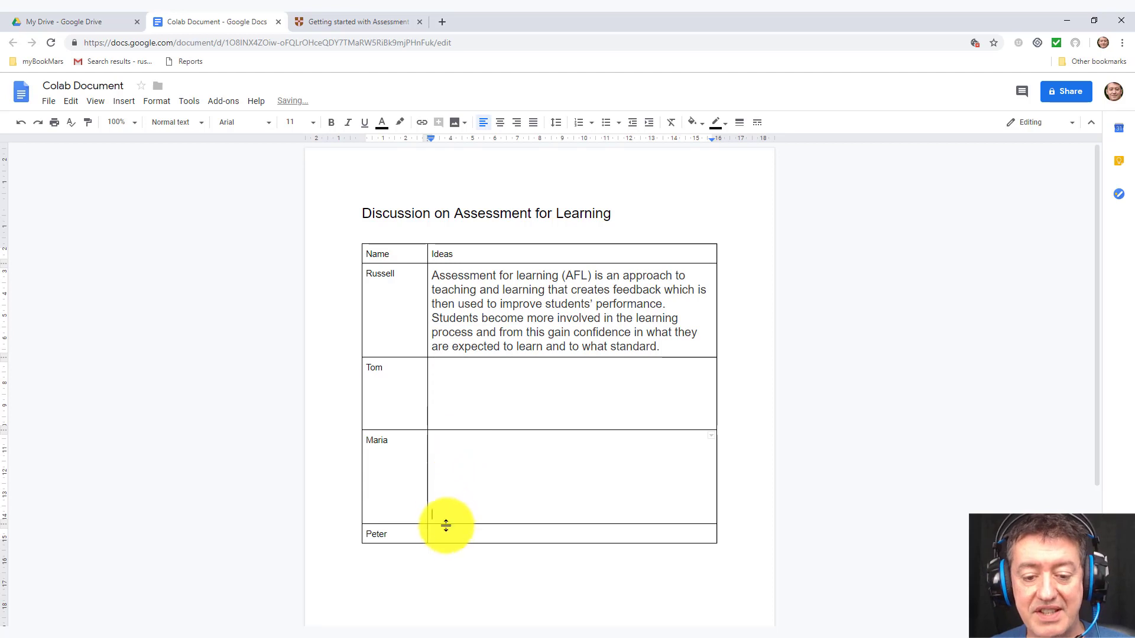
pyautogui.doubleClick(445, 534)
pyautogui.press('Return')
pyautogui.press('Return')
pyautogui.press('Return')
pyautogui.press('Return')
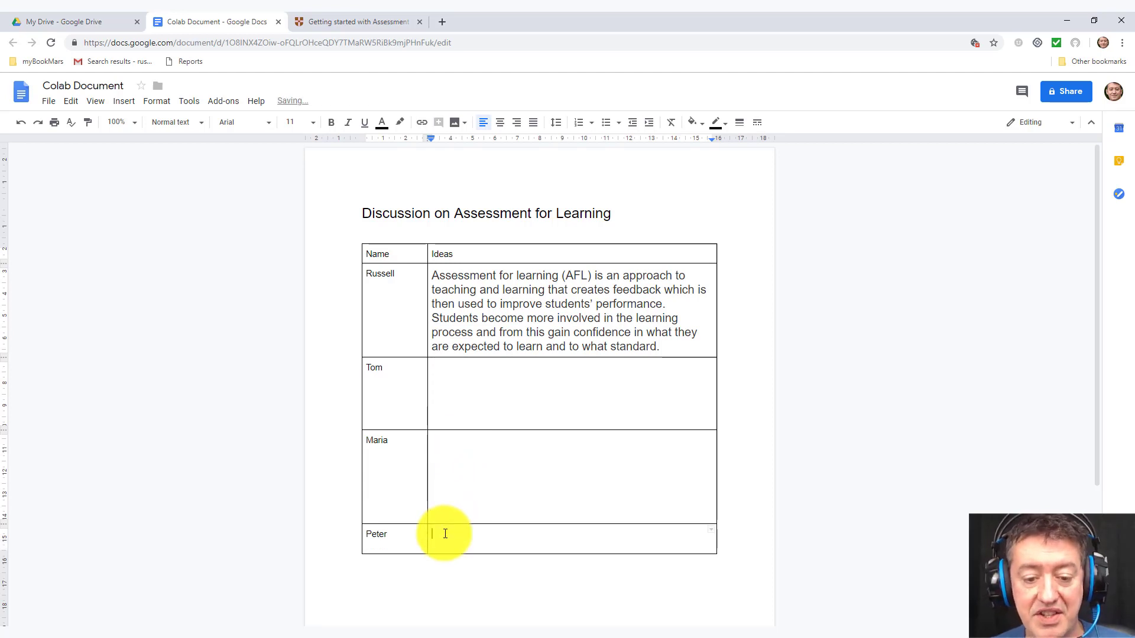
pyautogui.press('Return')
pyautogui.press('Return')
pyautogui.press('Return')
pyautogui.press('Return')
pyautogui.press('Return')
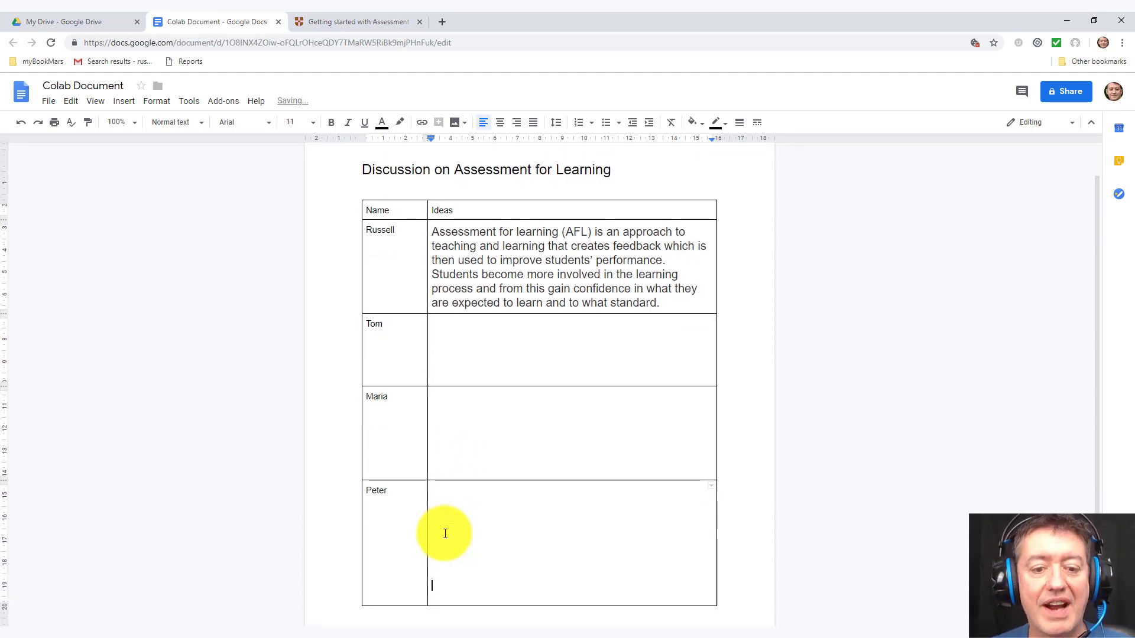
pyautogui.click(471, 404)
pyautogui.press('Return')
pyautogui.press('Return')
pyautogui.press('Return')
pyautogui.press('Return')
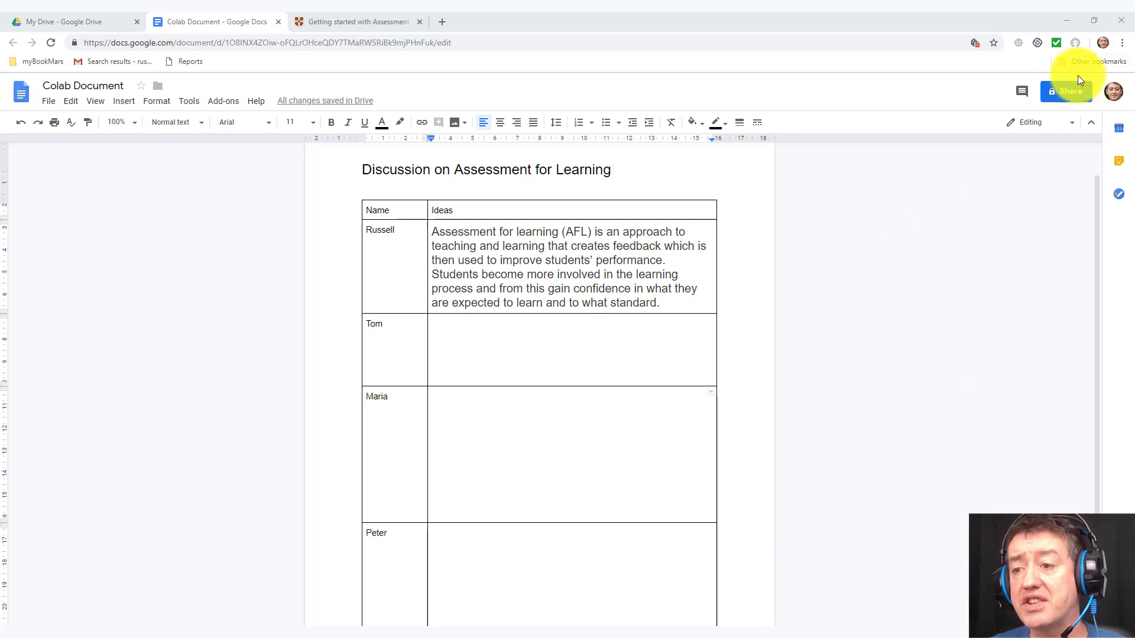
# Step: Keep 'Can edit' for invited people and turn on view-only link sharing
pyautogui.click(1071, 92)
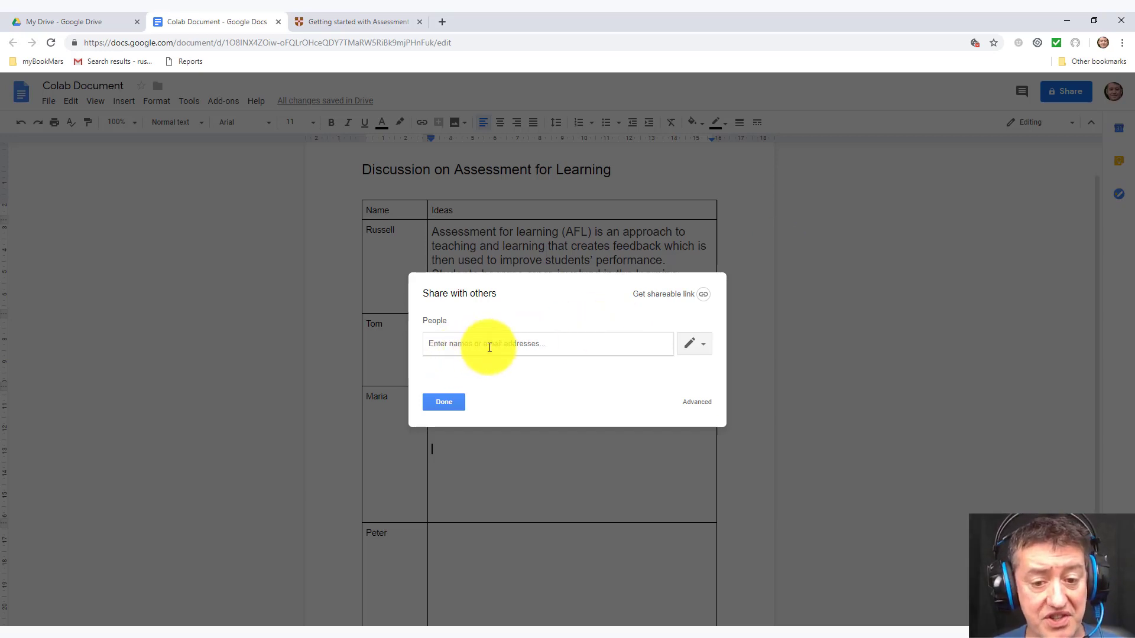
pyautogui.click(704, 349)
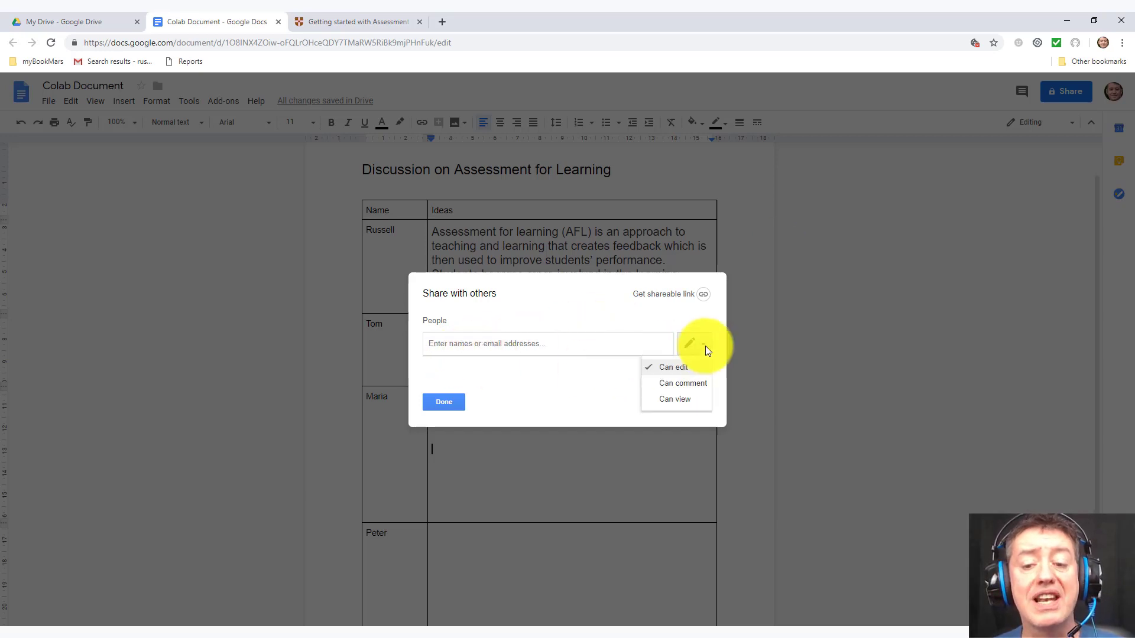
pyautogui.click(671, 372)
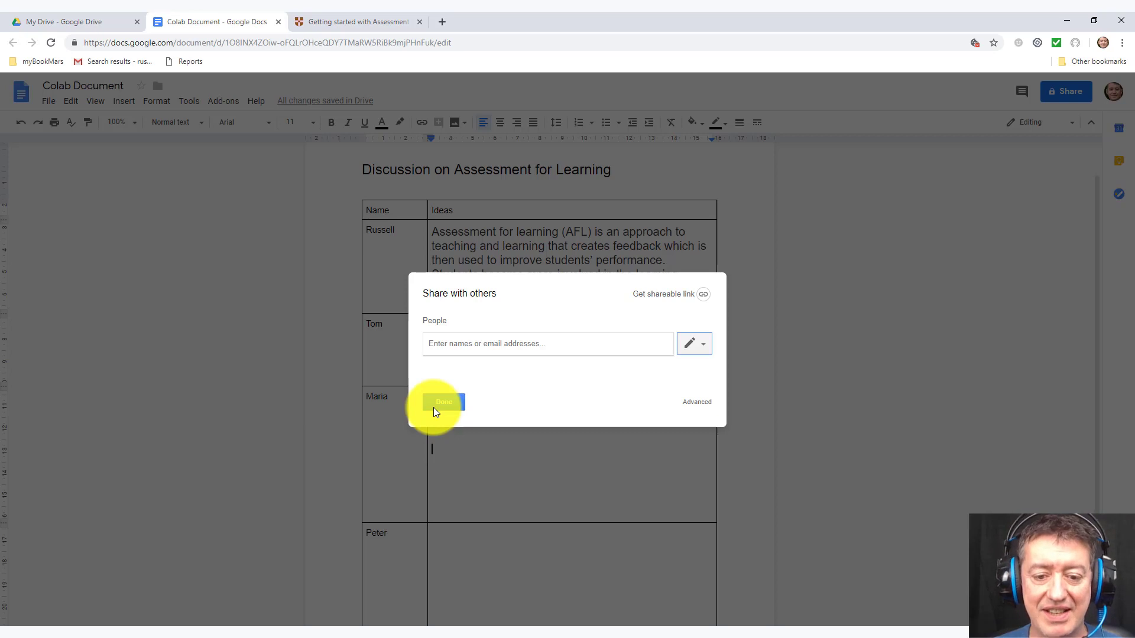
pyautogui.click(663, 296)
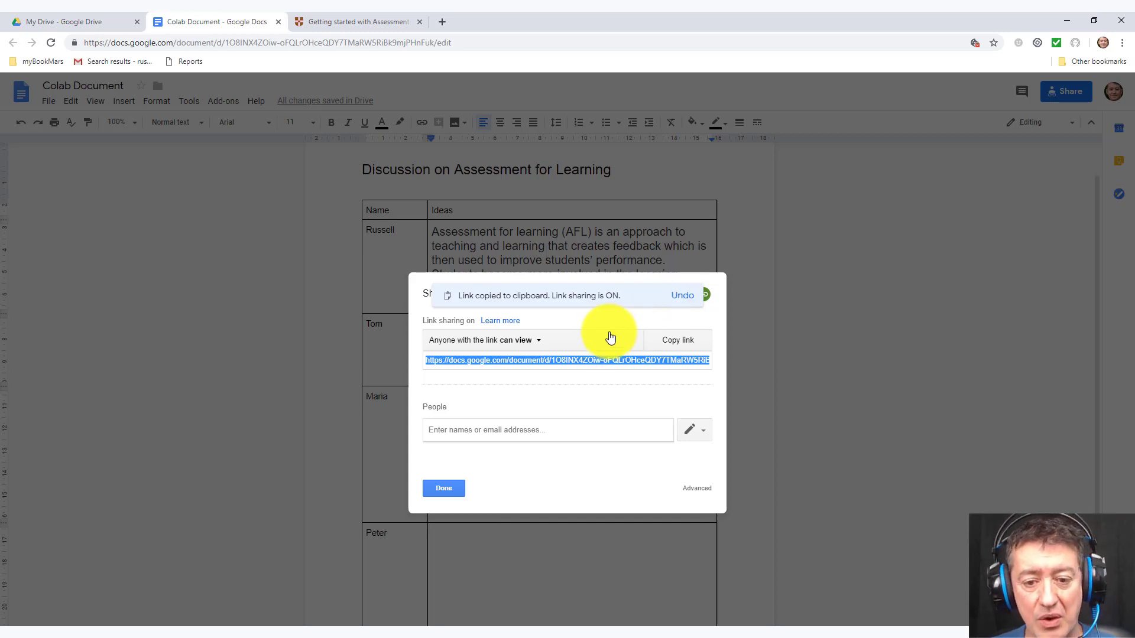
# Step: Change link access to 'Anyone with the link can edit', copy the link, and close sharing
pyautogui.click(538, 346)
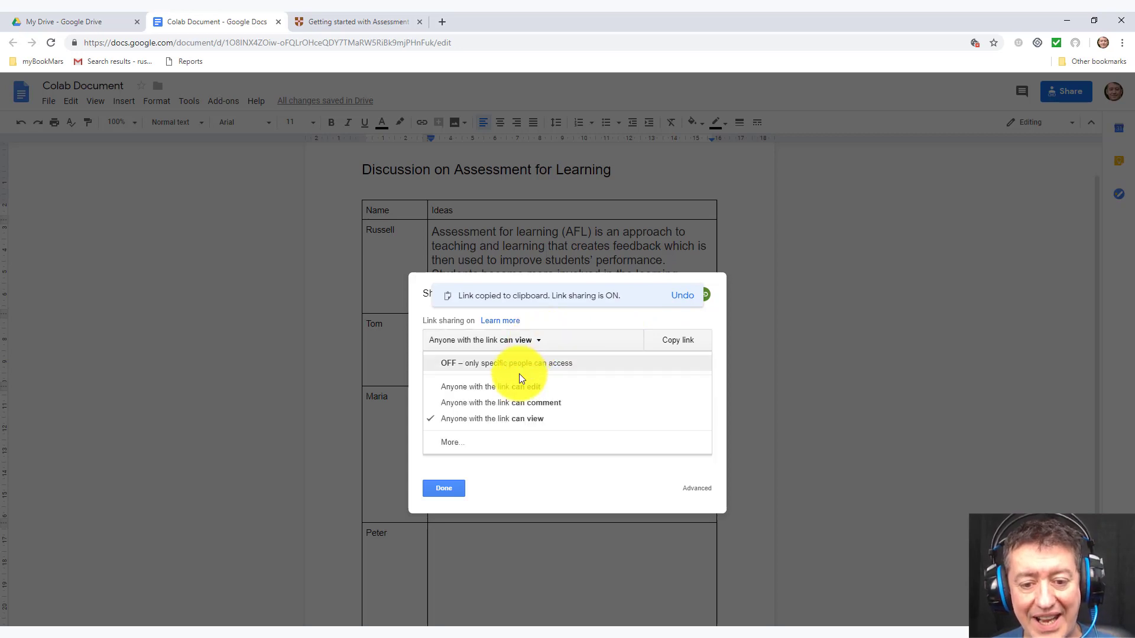
pyautogui.click(518, 387)
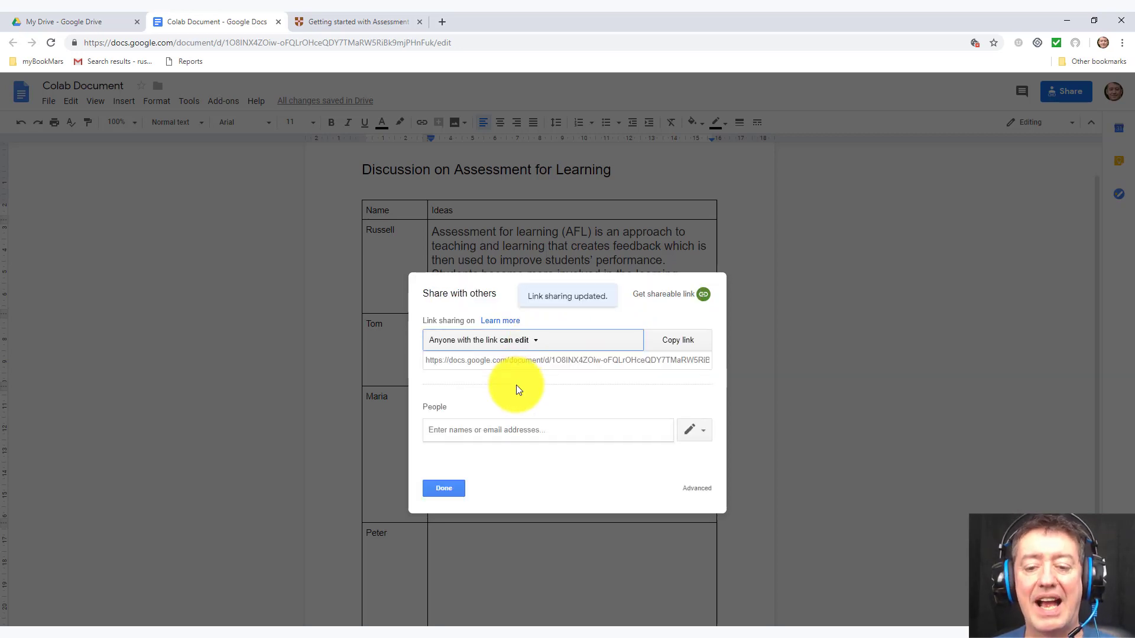
pyautogui.click(678, 343)
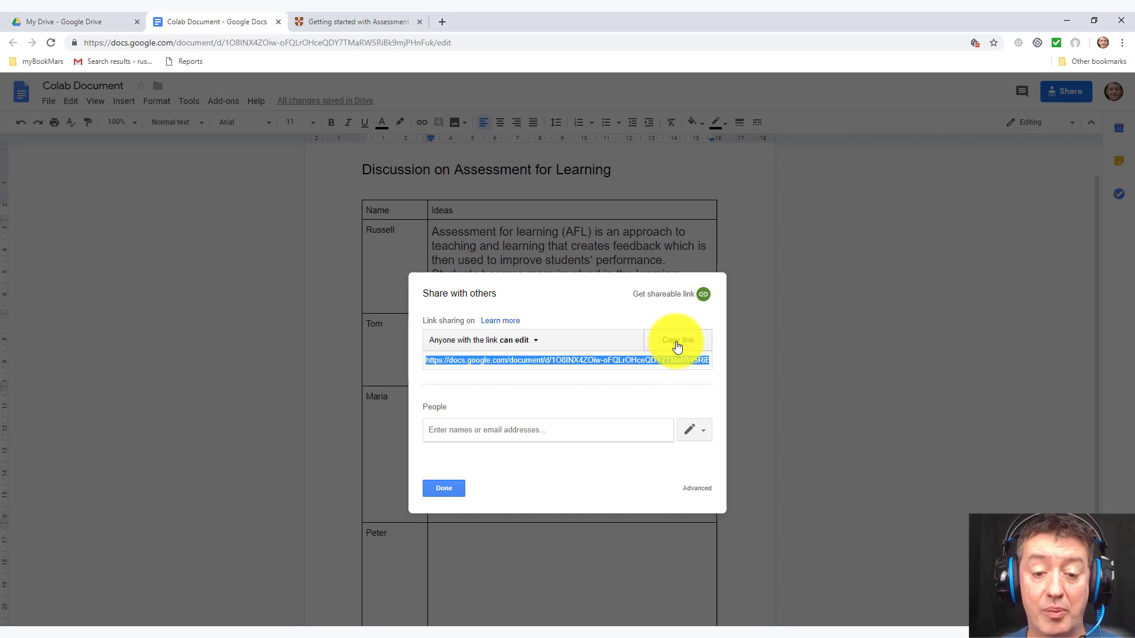
pyautogui.click(442, 488)
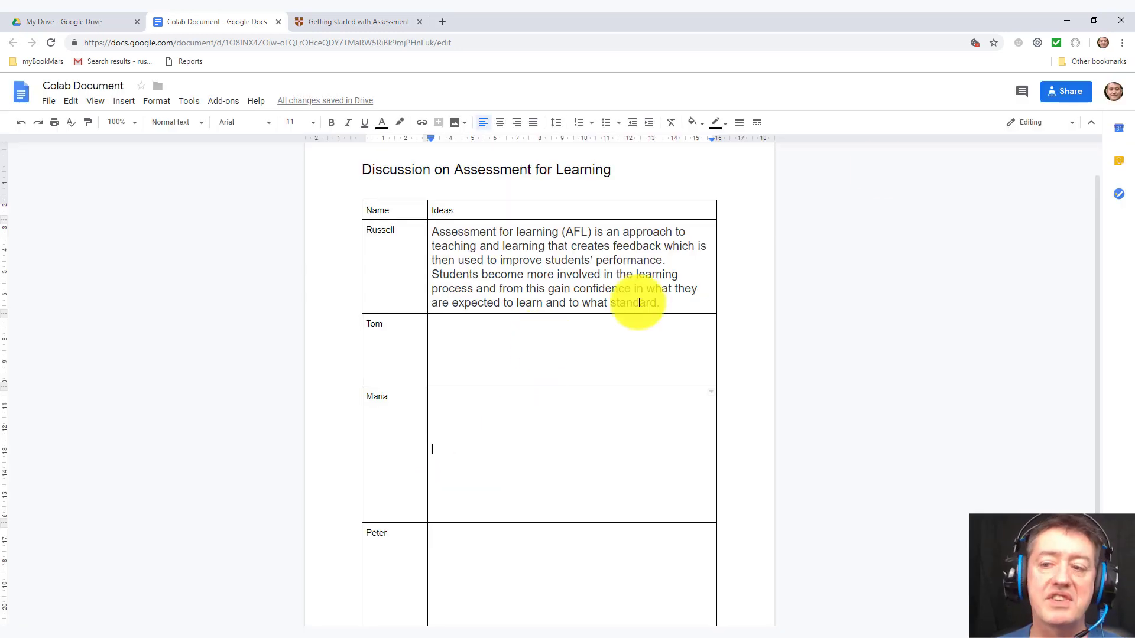
# Step: Copy the share link with 'Anyone with the link can edit' access, then switch to Word's blank Document1
pyautogui.click(1070, 95)
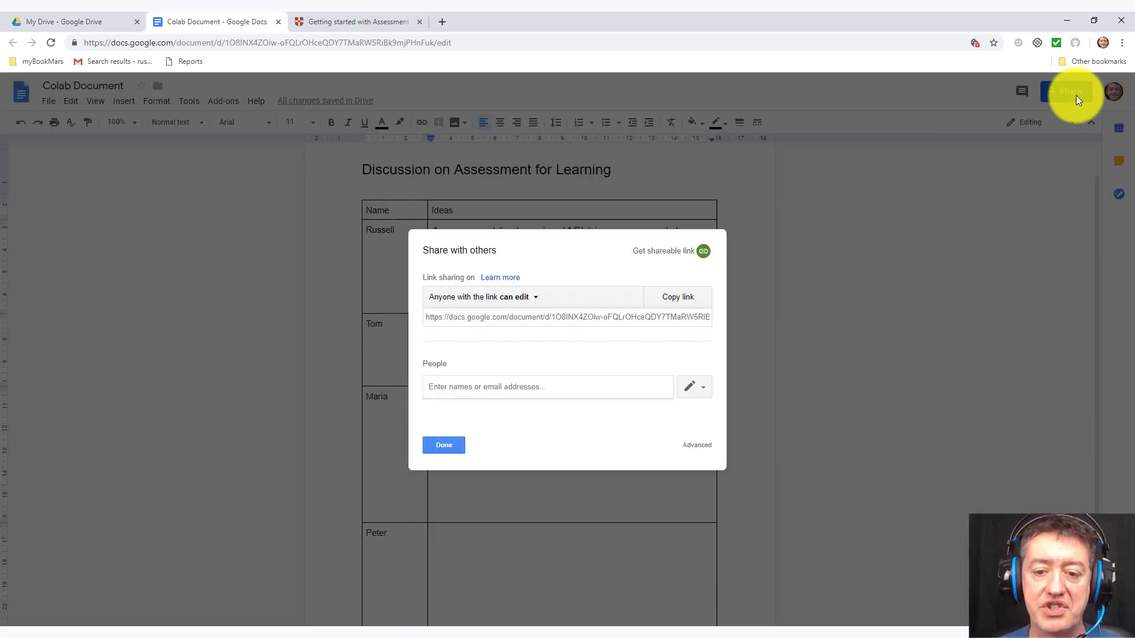
pyautogui.click(663, 251)
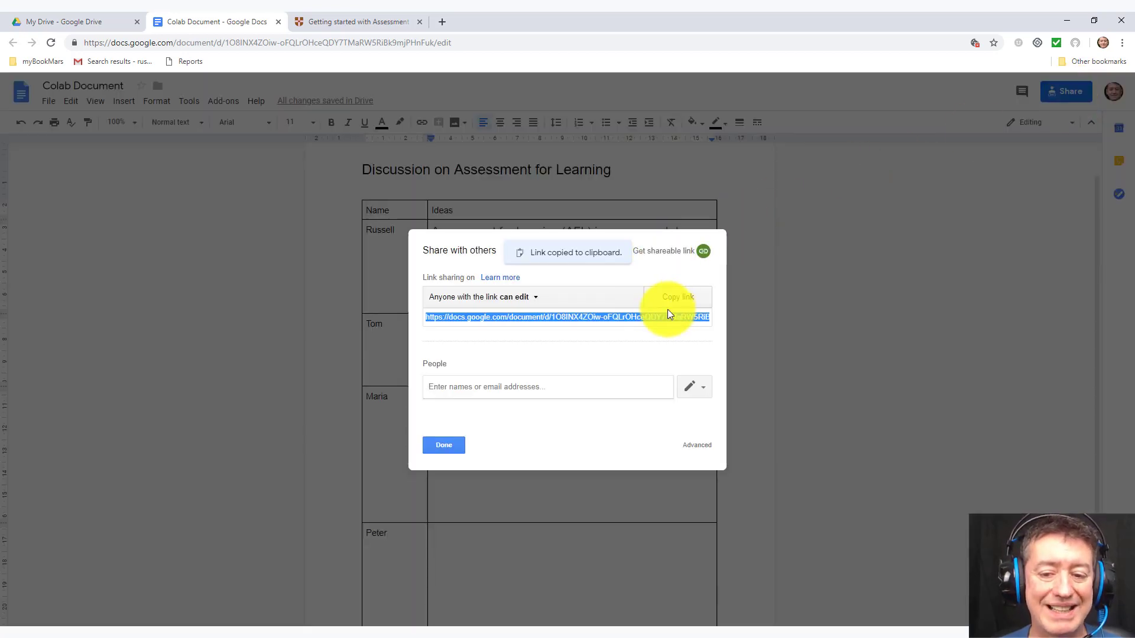
pyautogui.click(534, 297)
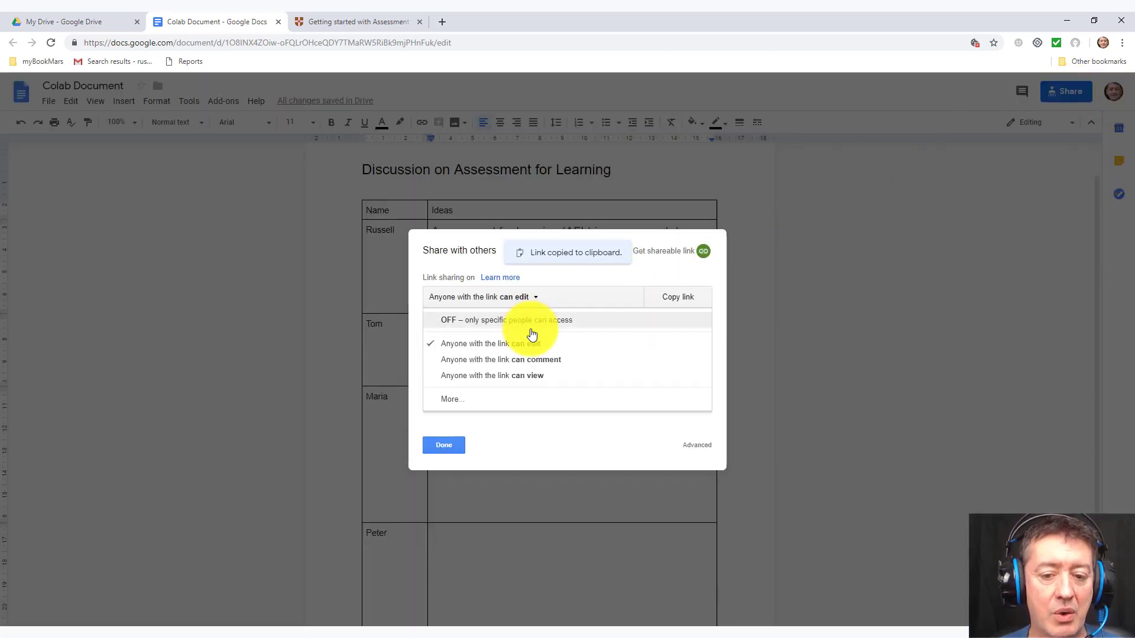
pyautogui.click(531, 349)
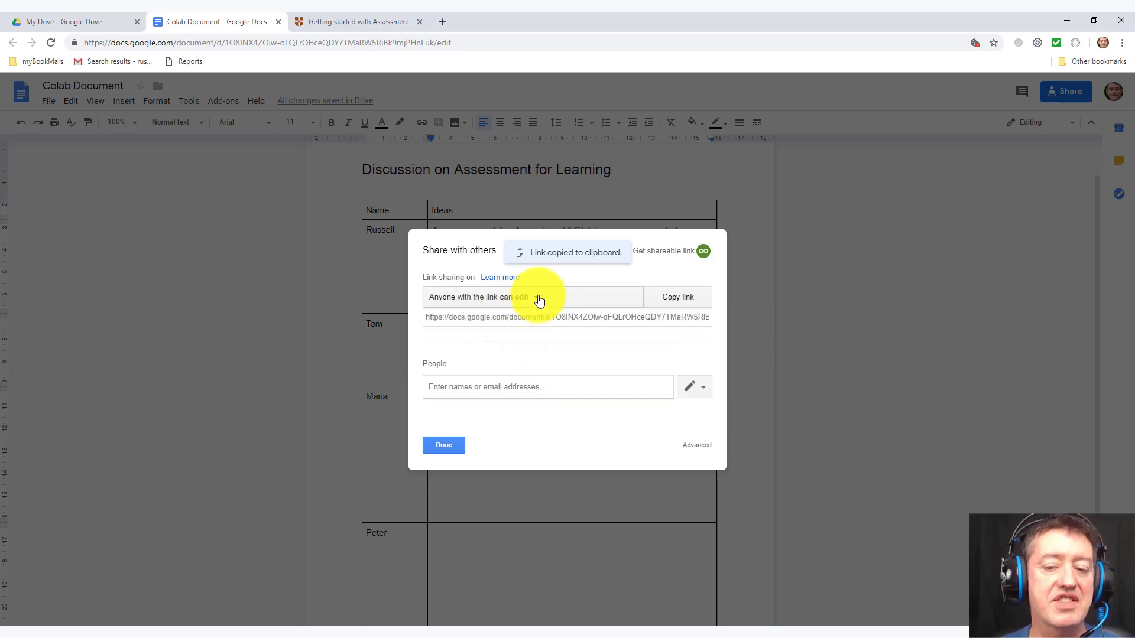
pyautogui.click(686, 303)
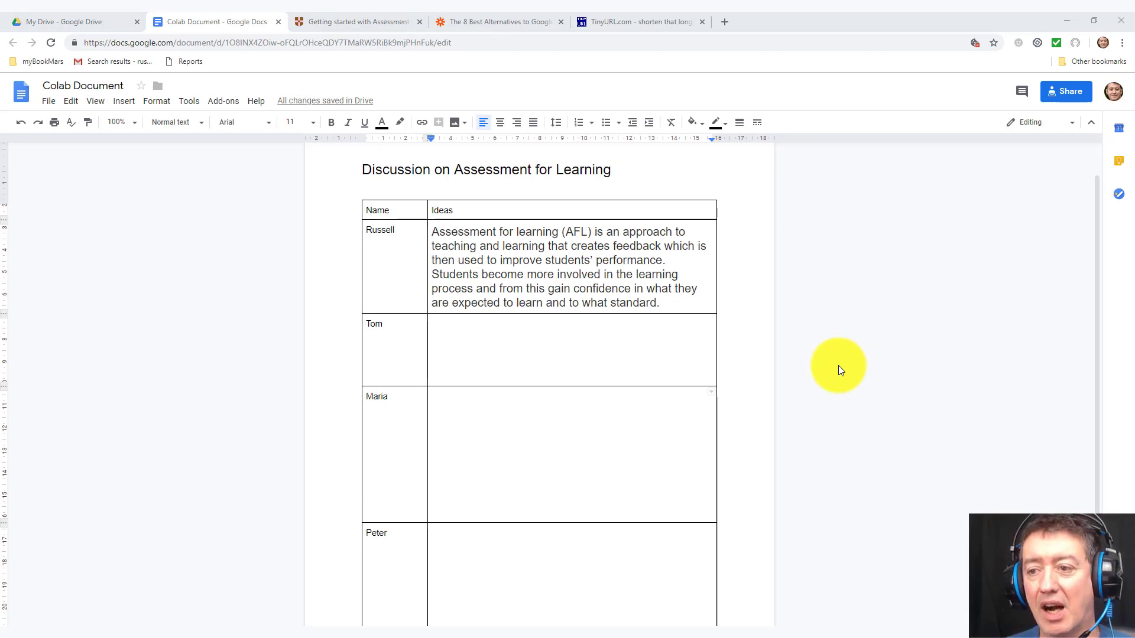
pyautogui.click(1070, 95)
pyautogui.click(677, 297)
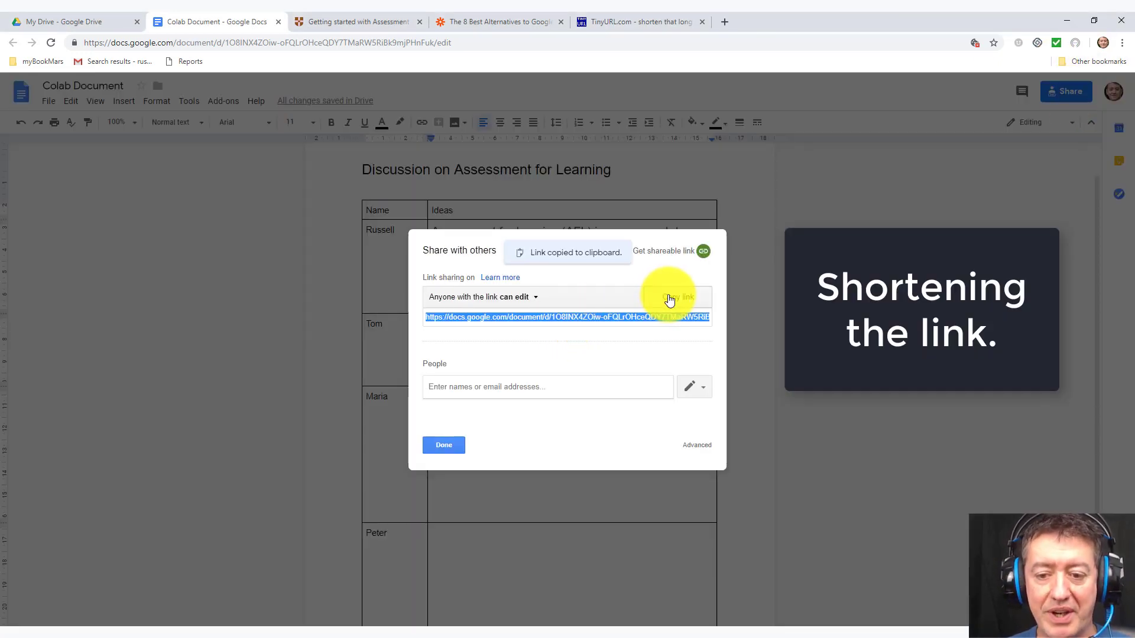
pyautogui.click(532, 622)
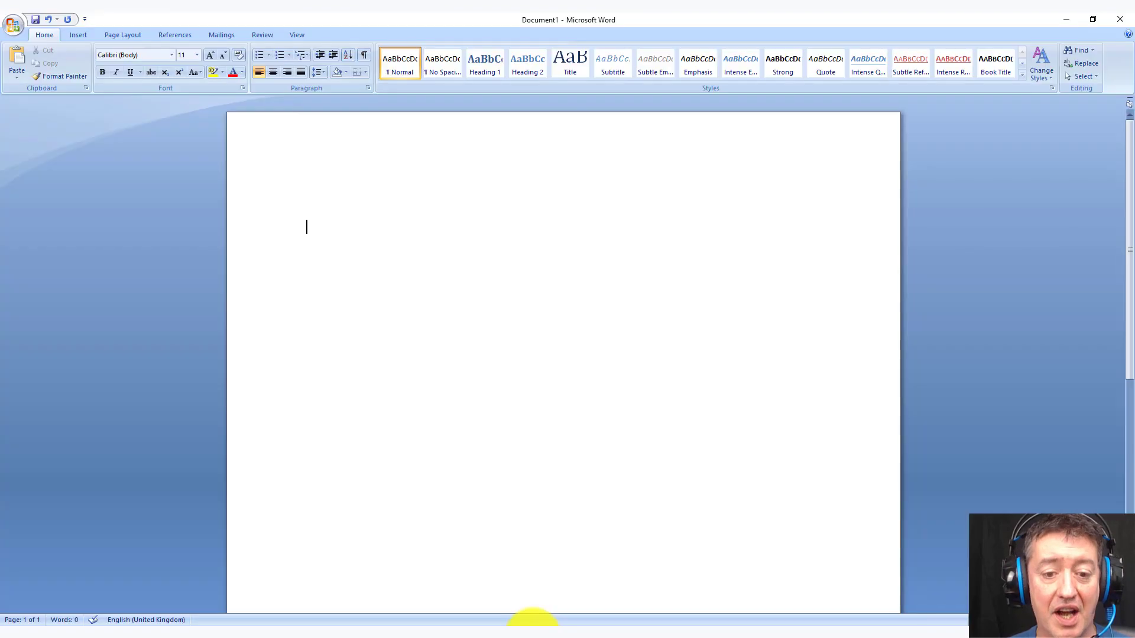
# Step: Paste the share link into Word as a hyperlink, then return to the Colab Document in Chrome
pyautogui.hotkey('ctrl', 'v')
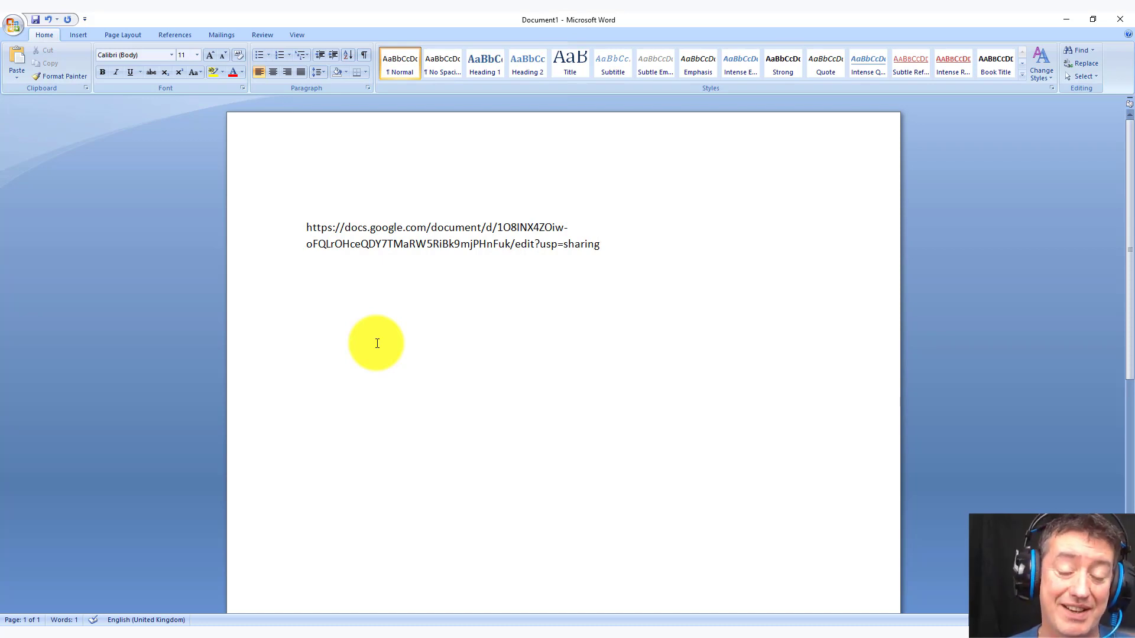
pyautogui.press('Return')
pyautogui.press('Return')
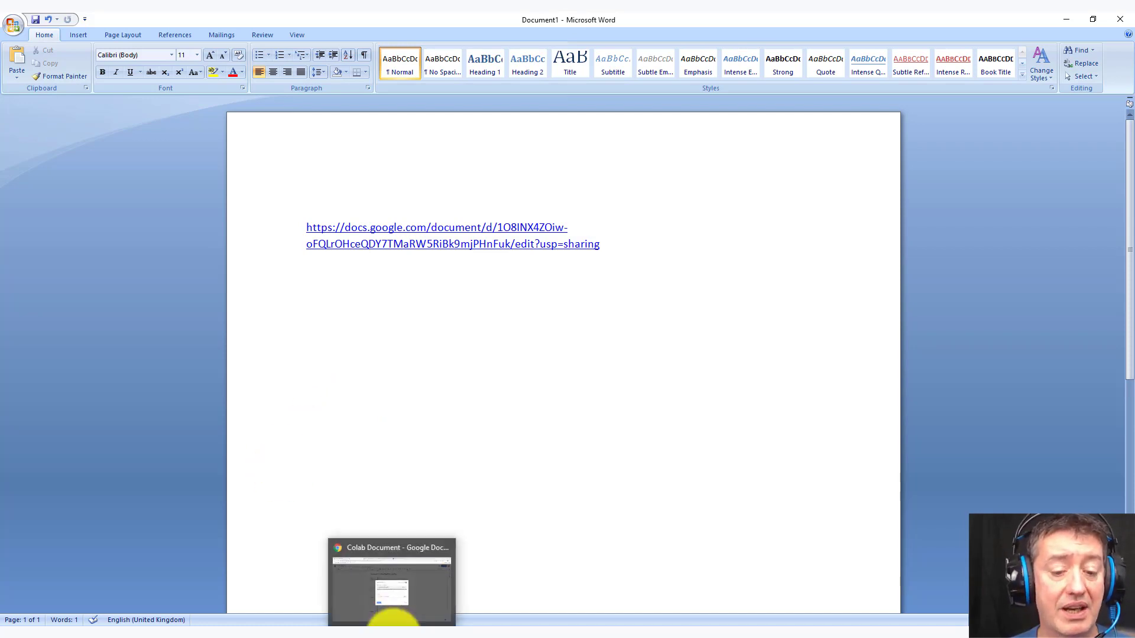
pyautogui.click(391, 615)
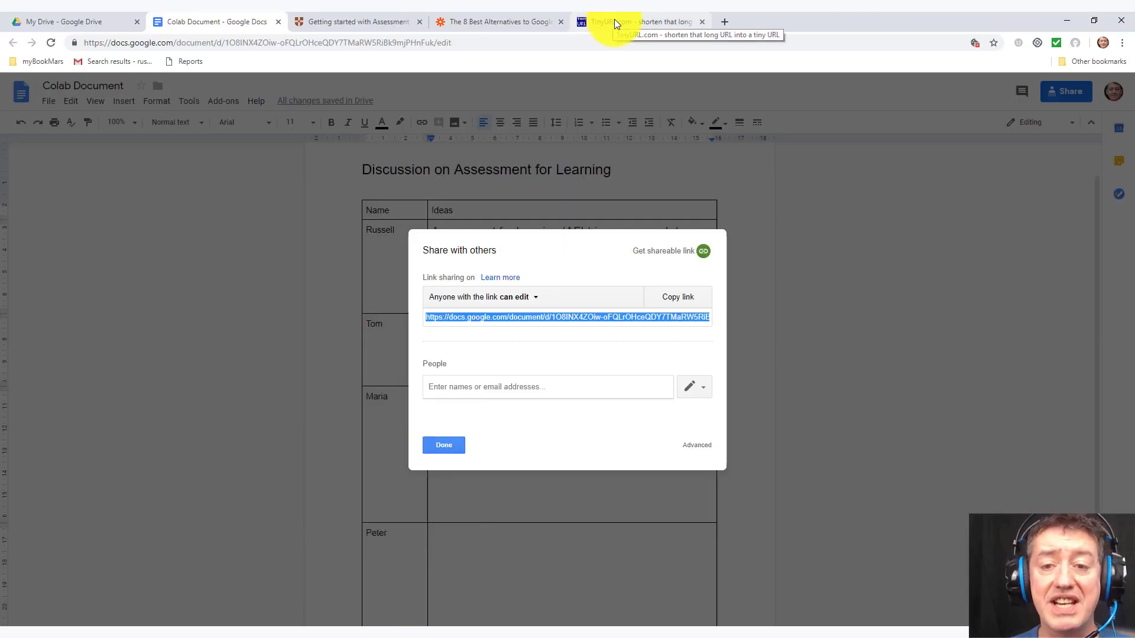
pyautogui.click(615, 21)
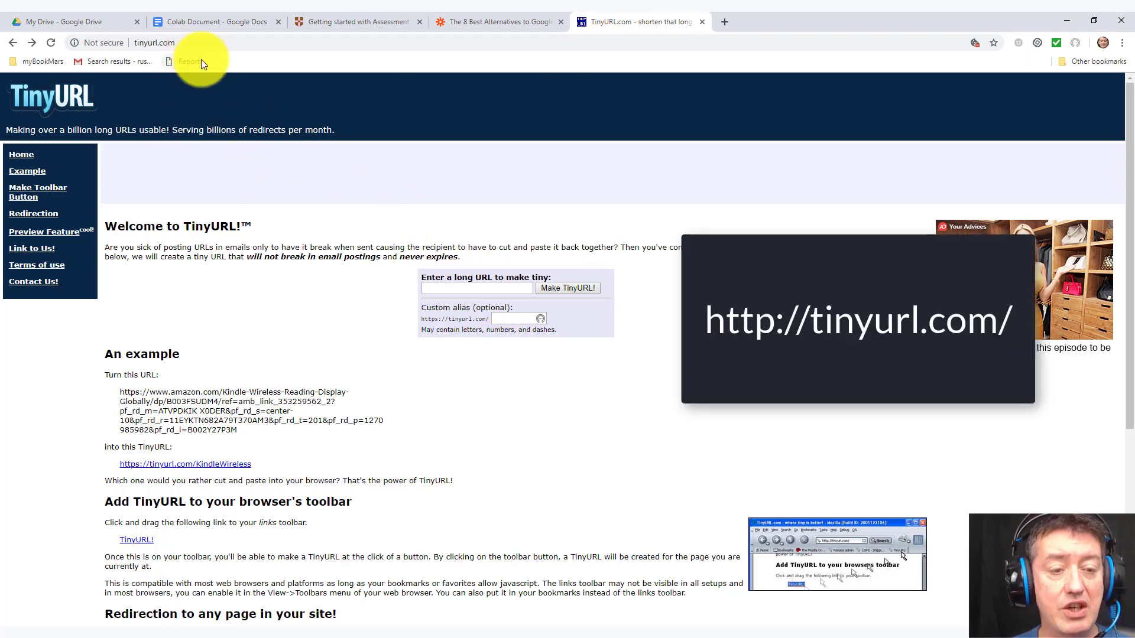
pyautogui.click(457, 288)
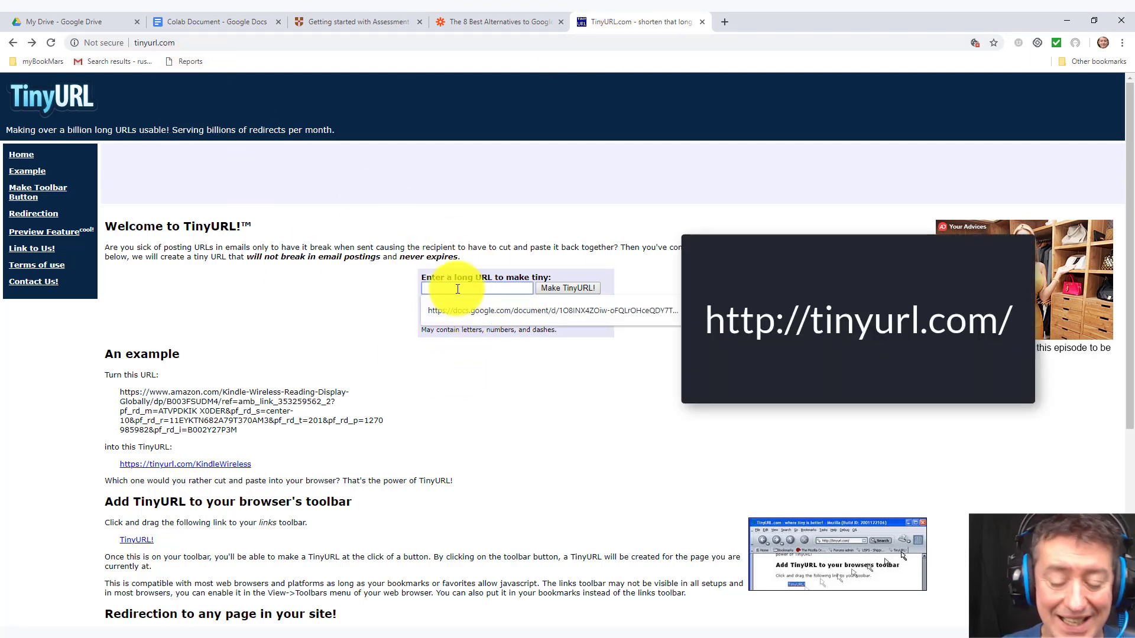
pyautogui.hotkey('ctrl', 'v')
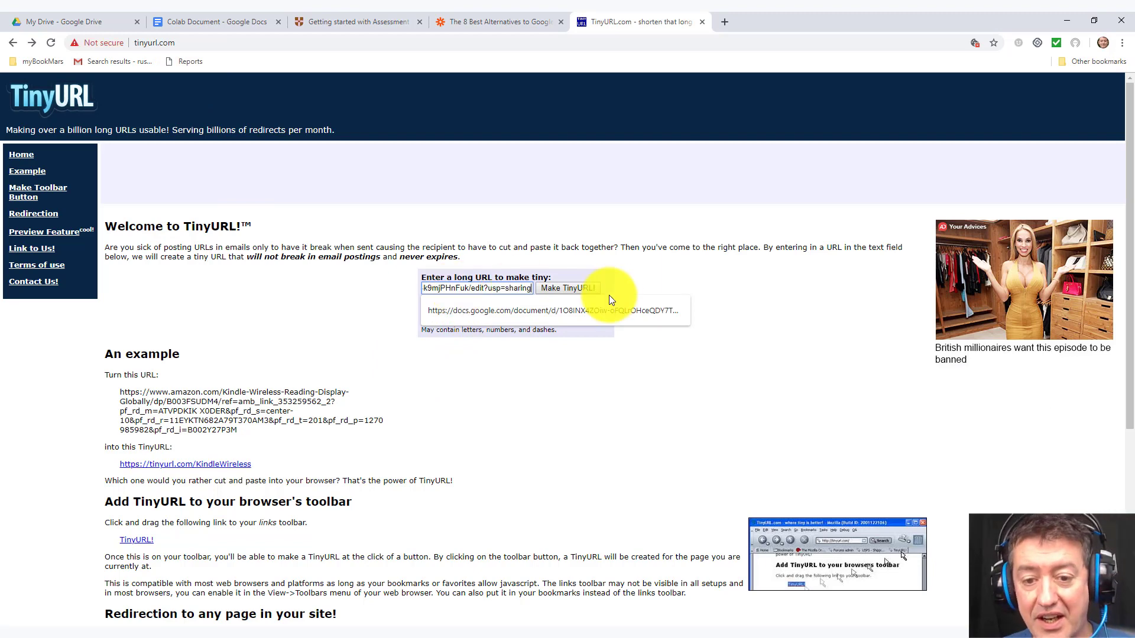
pyautogui.click(566, 289)
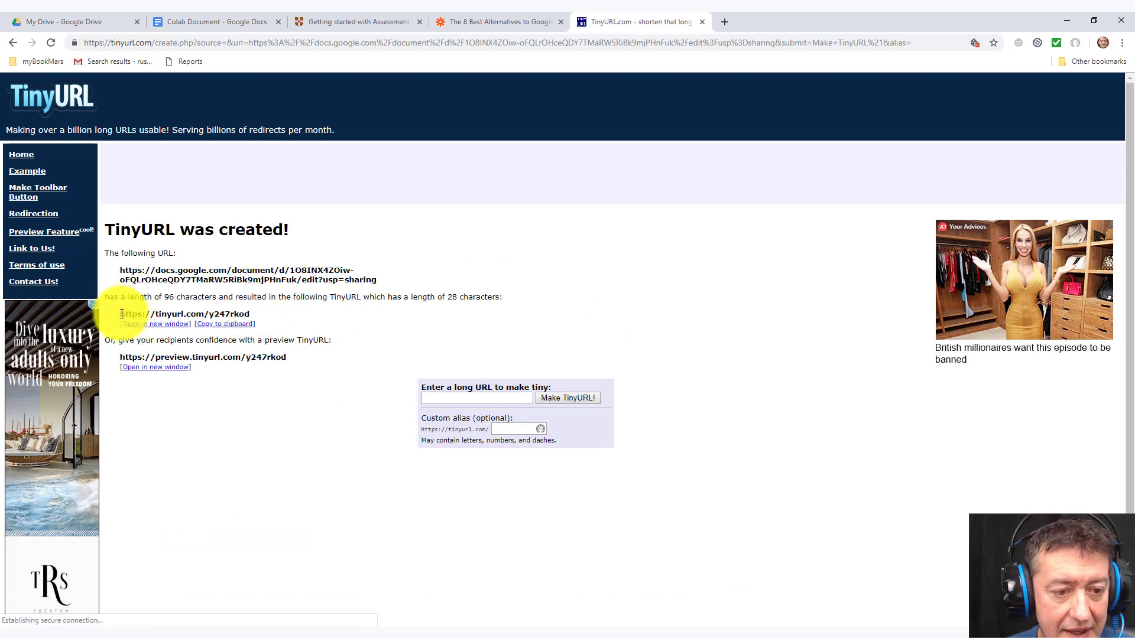
pyautogui.moveTo(121, 314); pyautogui.dragTo(240, 333)
pyautogui.click(236, 324)
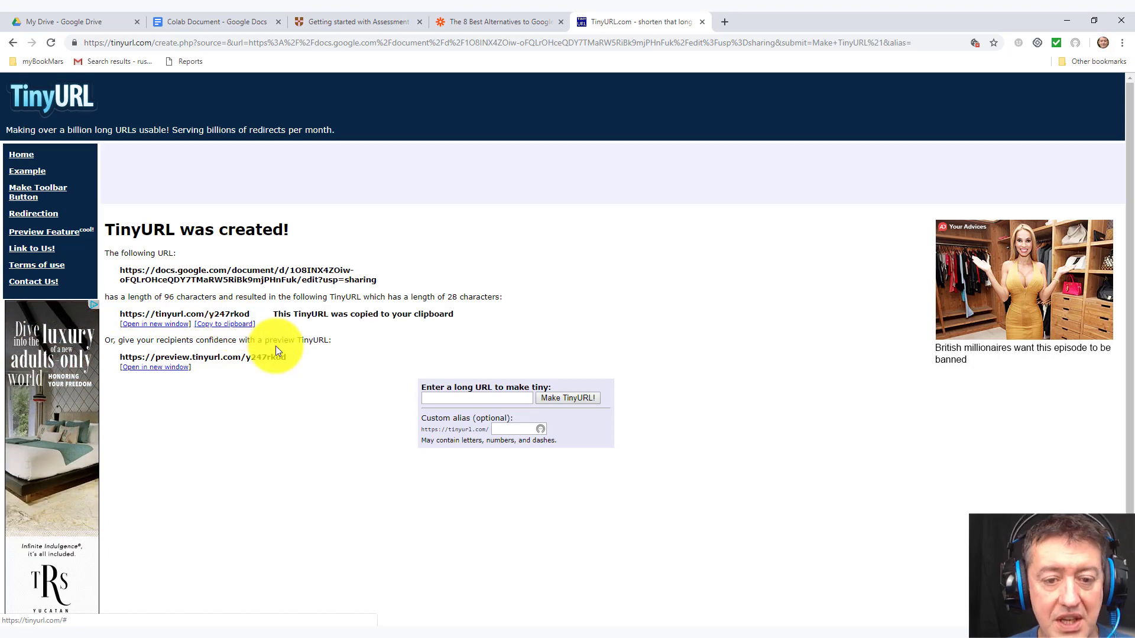
pyautogui.click(530, 621)
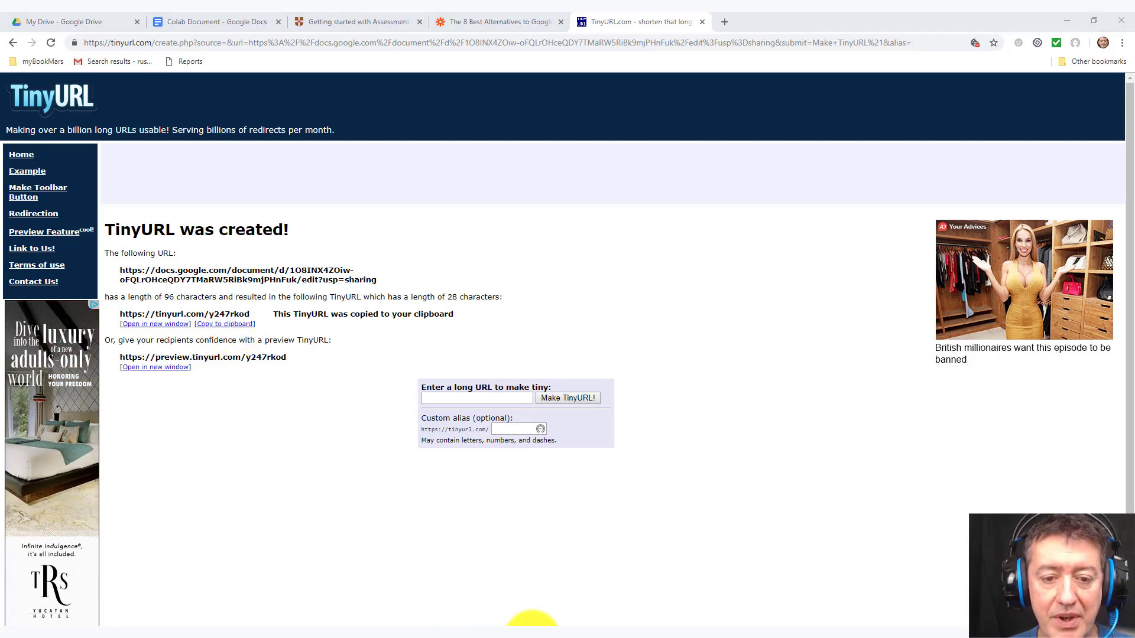
pyautogui.hotkey('ctrl', 'v')
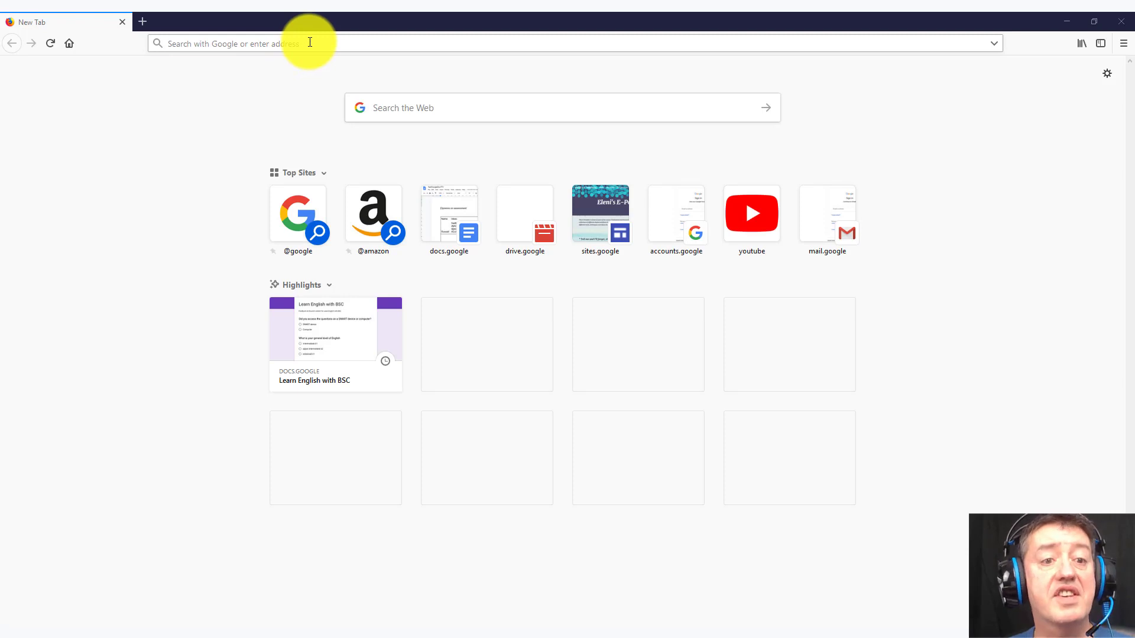
pyautogui.click(308, 41)
pyautogui.hotkey('ctrl', 'v')
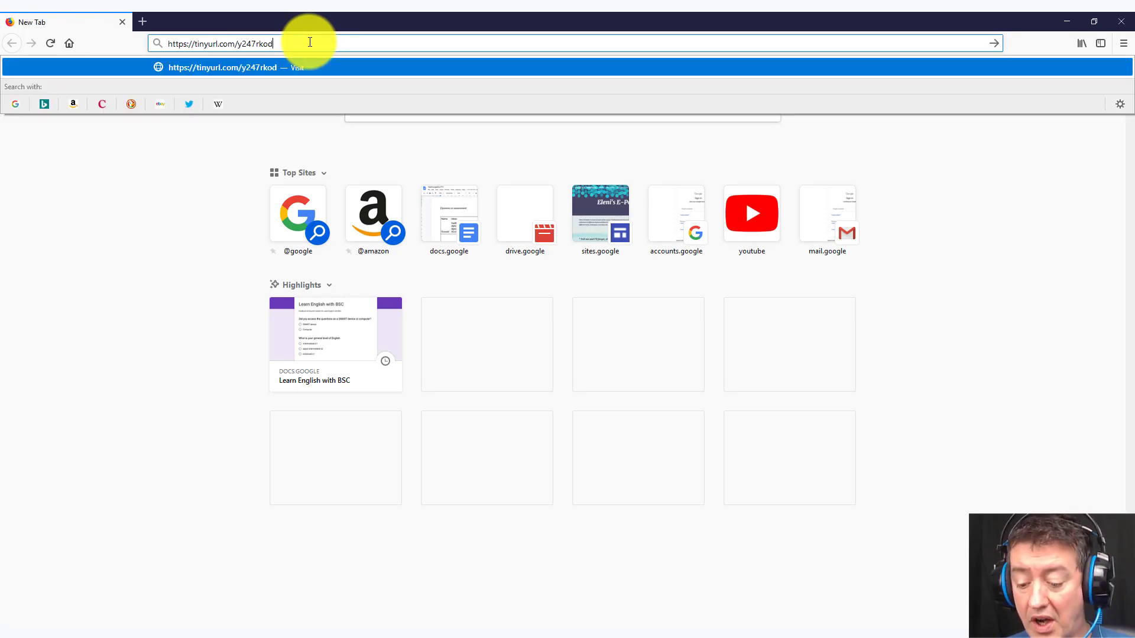
pyautogui.press('Return')
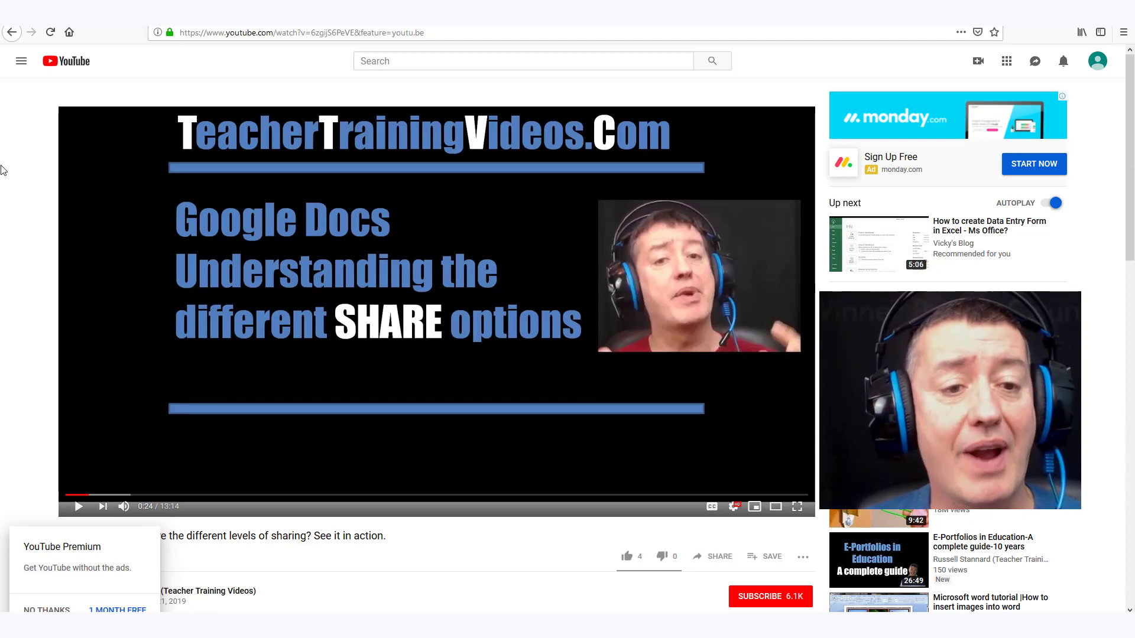
pyautogui.click(776, 599)
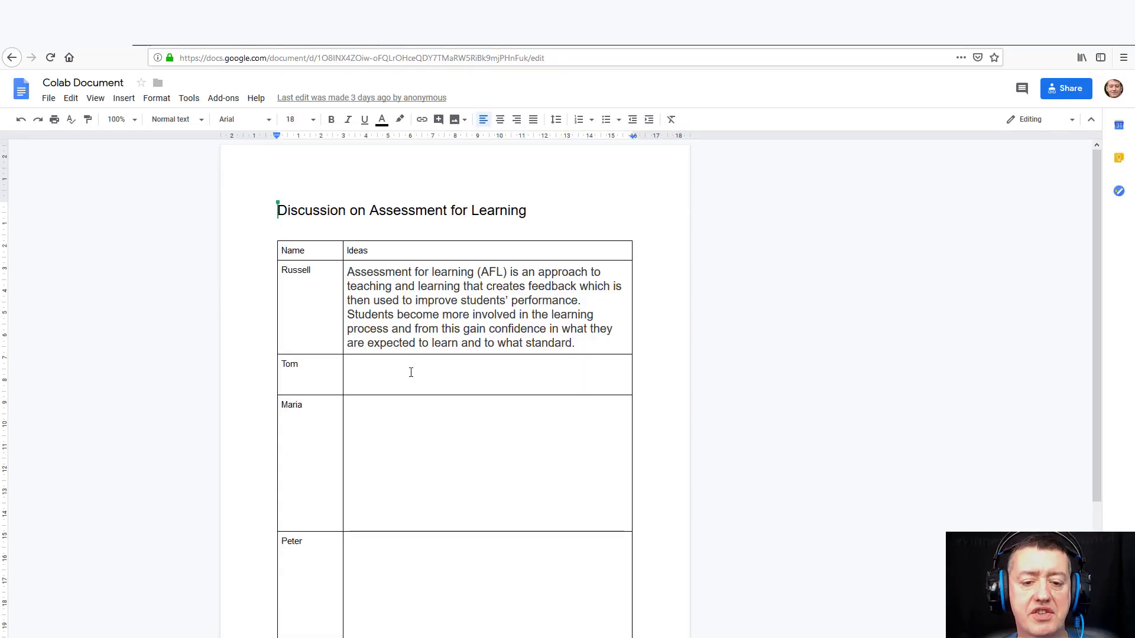
# Step: Fill the second row's Ideas cell with random letters and start a comment on the first Ideas paragraph
pyautogui.click(411, 373)
pyautogui.write('djasfdhfd')
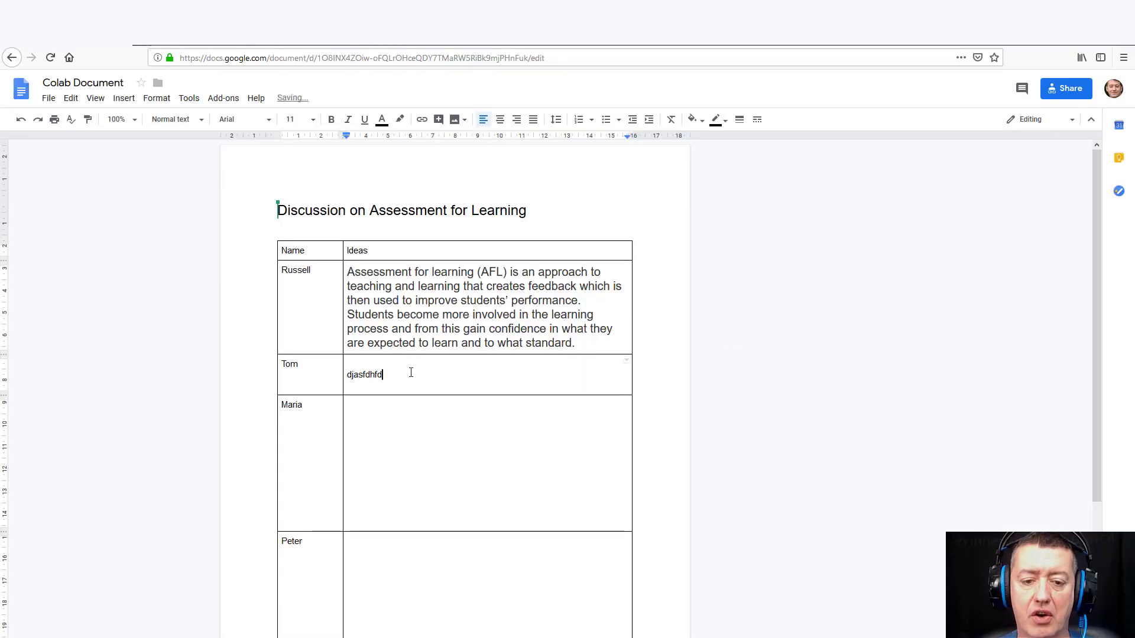
pyautogui.write('hdoiahdoiashdoaihdoashdoasdhoaihddhiosahdoiashd')
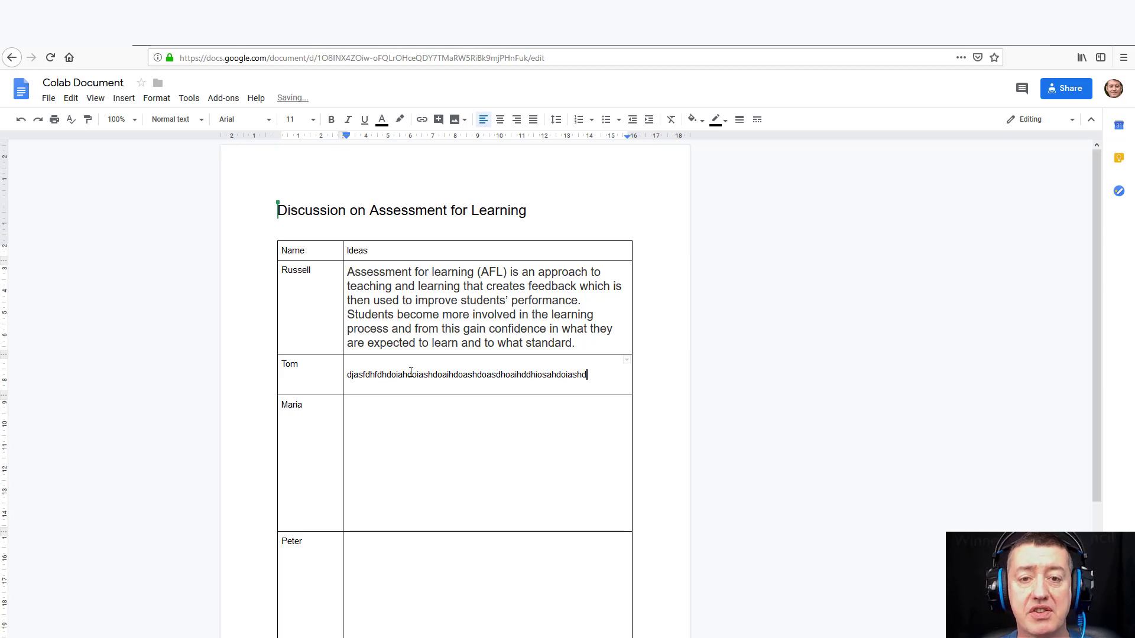
pyautogui.write('ioashfoiahfoashfoiashfdoiadhaosidhasodihashdaosd')
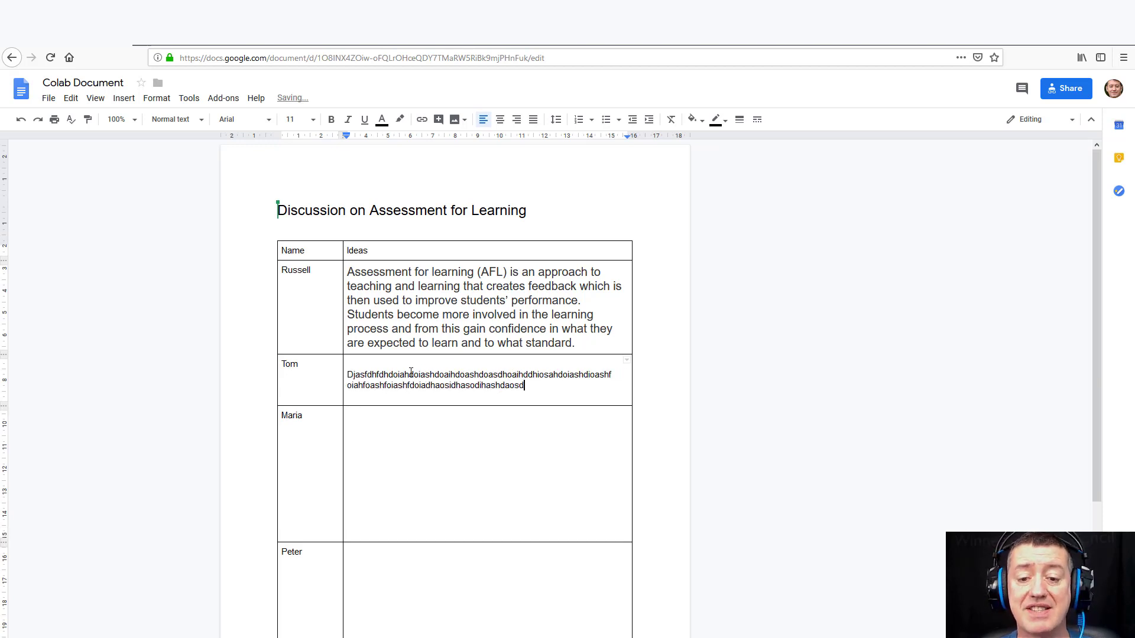
pyautogui.write('asoidhdhaoidhasodhaodhaodhaodihaodhadoihaDOIHADOHASO')
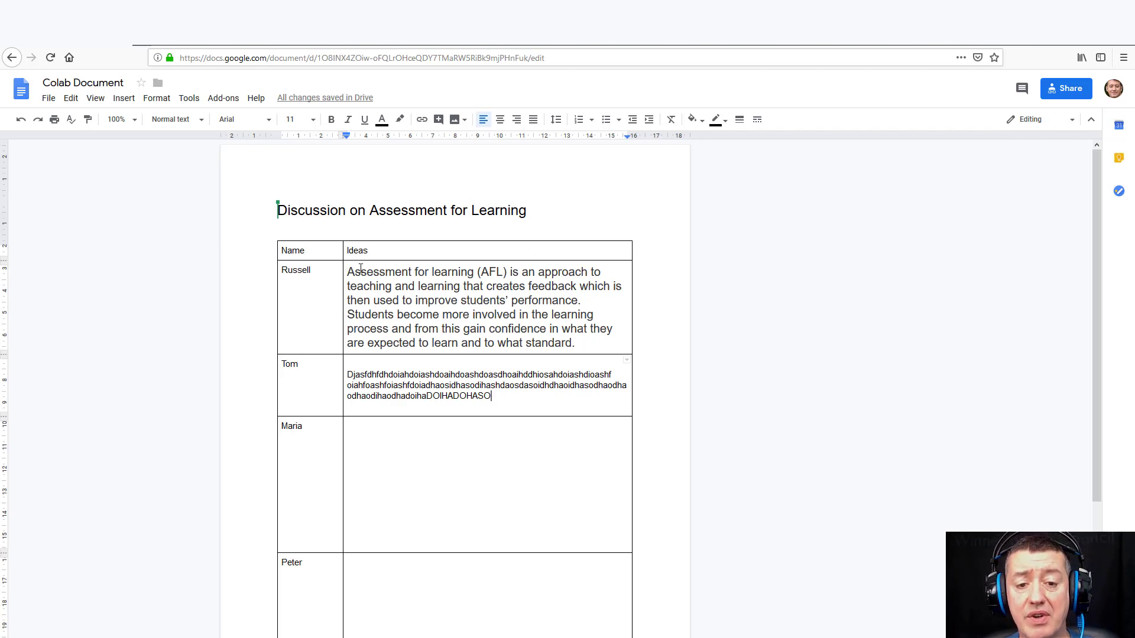
pyautogui.moveTo(348, 272); pyautogui.dragTo(582, 350)
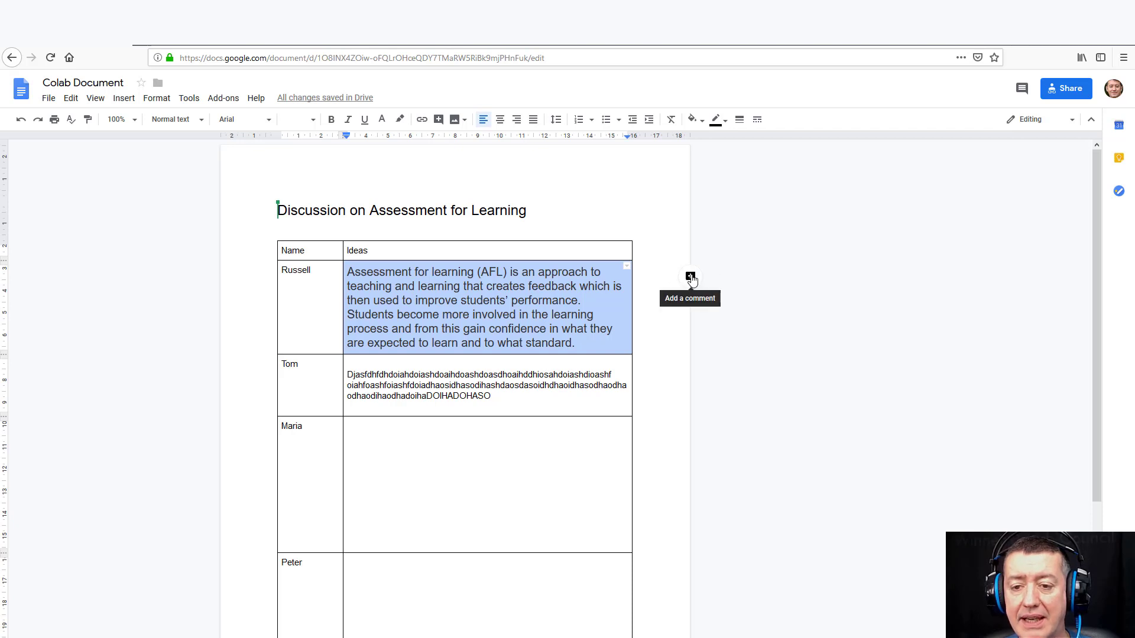
pyautogui.click(690, 278)
# Step: Post a comment of repeated 'DASDAS' filler letters on the assessment for learning paragraph
pyautogui.write('DASDASD')
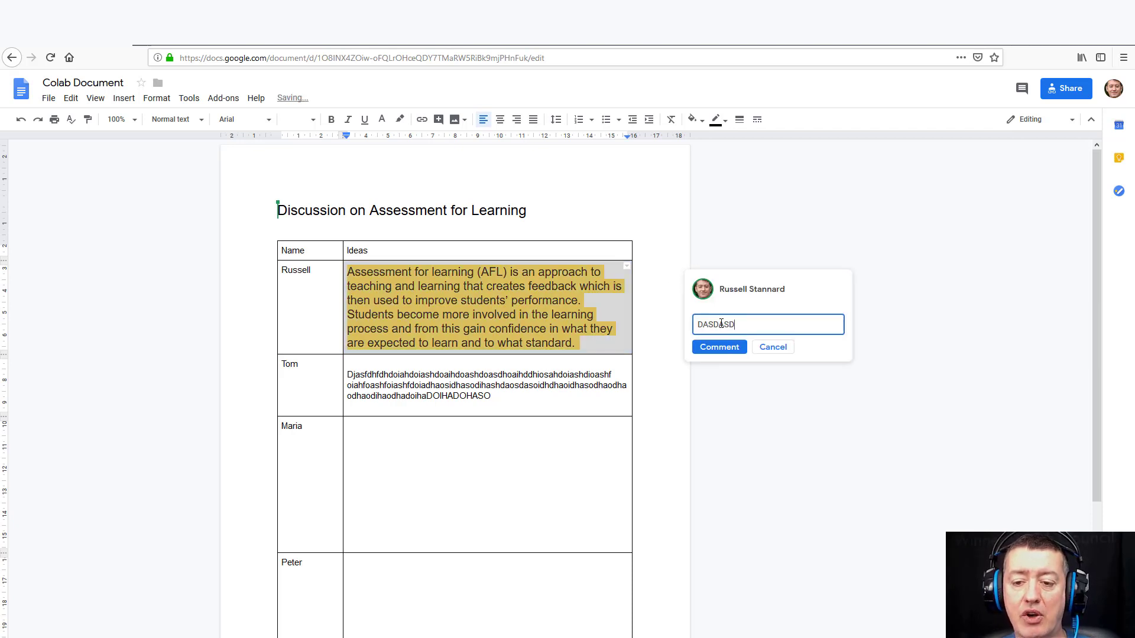
pyautogui.write('ASDSADASDASDSADASDASDASDASDASDASDASDADASD')
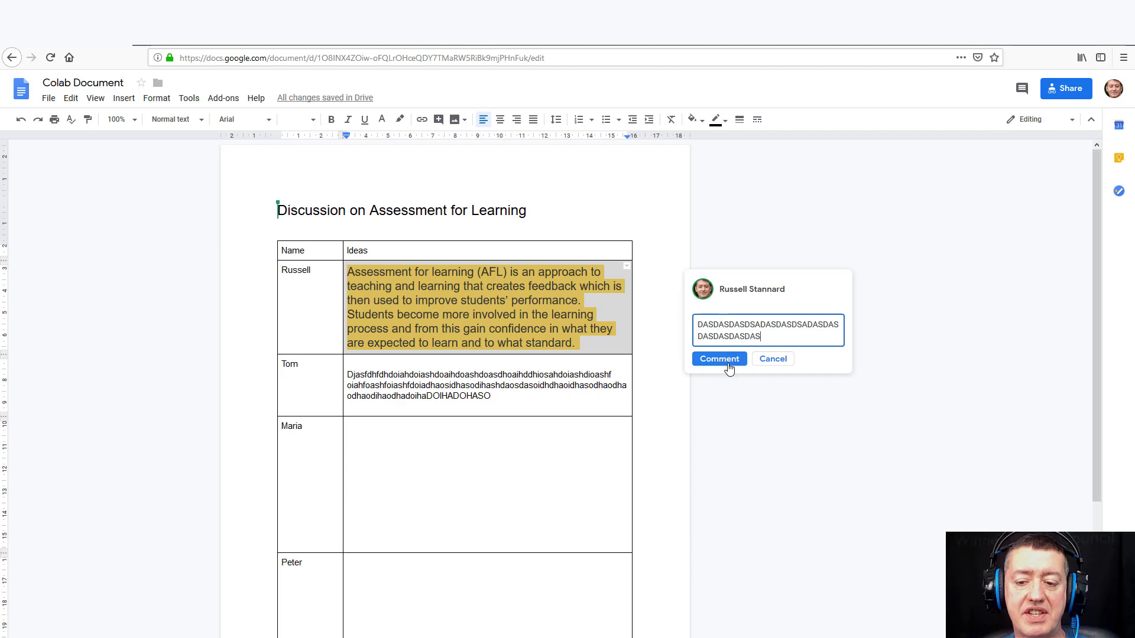
pyautogui.click(722, 359)
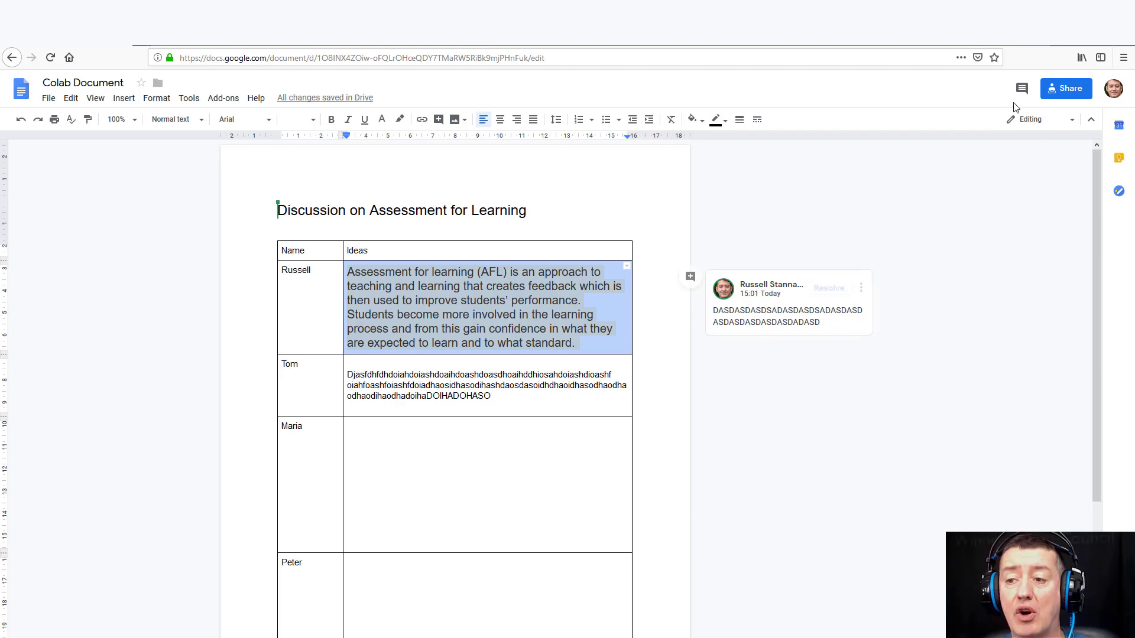
pyautogui.click(1023, 90)
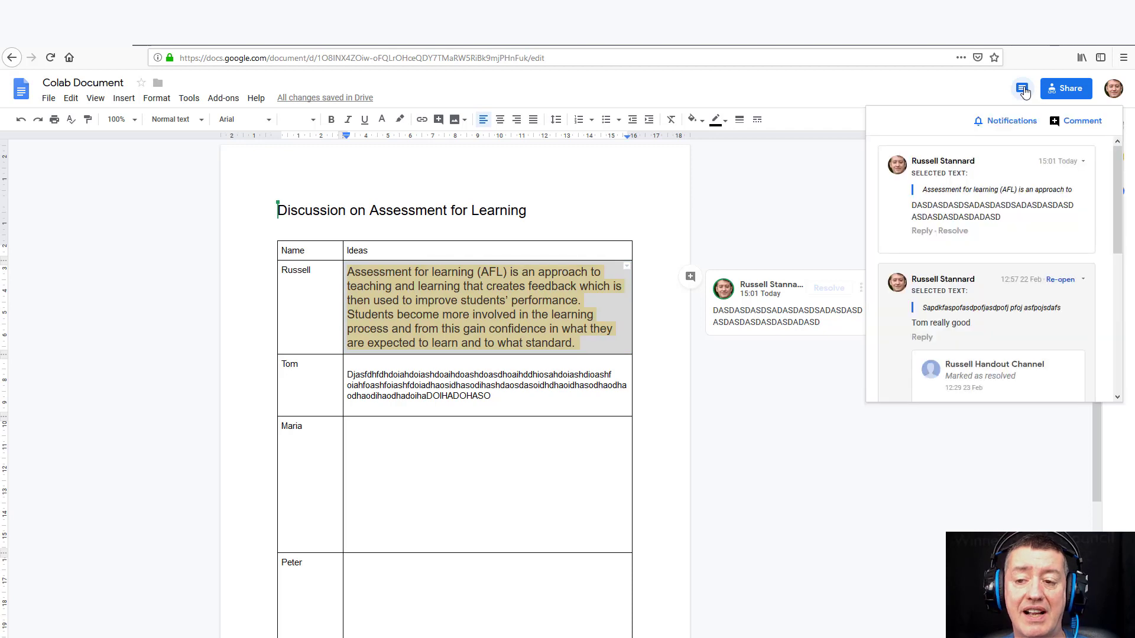
pyautogui.click(792, 217)
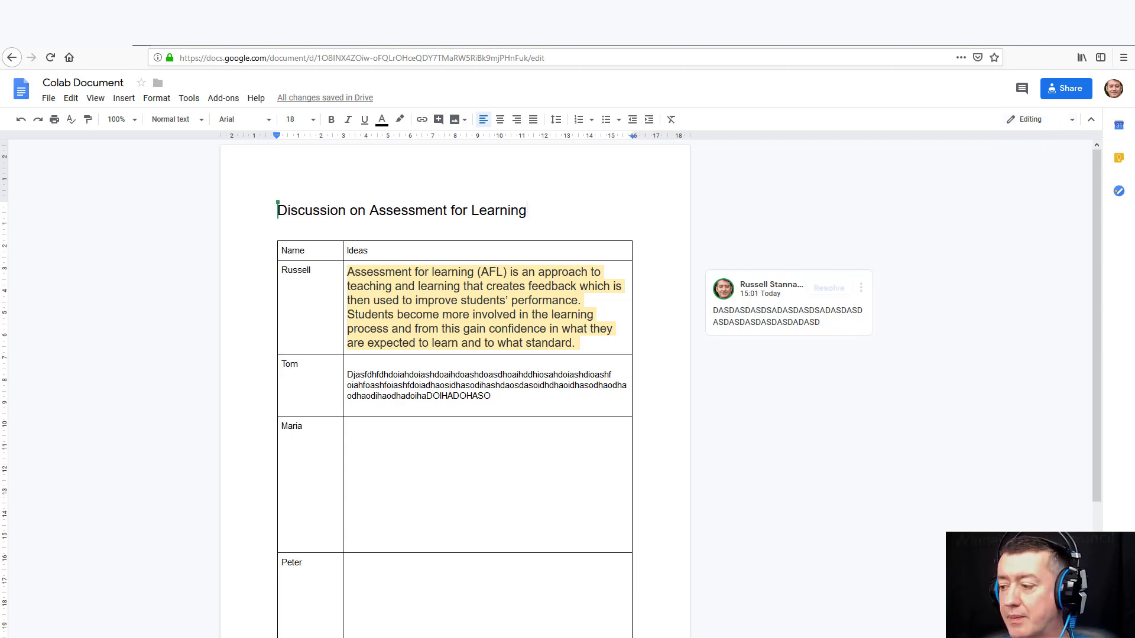
# Step: Switch back to the Colab Document in Chrome and resolve the paragraph's comment
pyautogui.hotkey('alt', 'Tab')
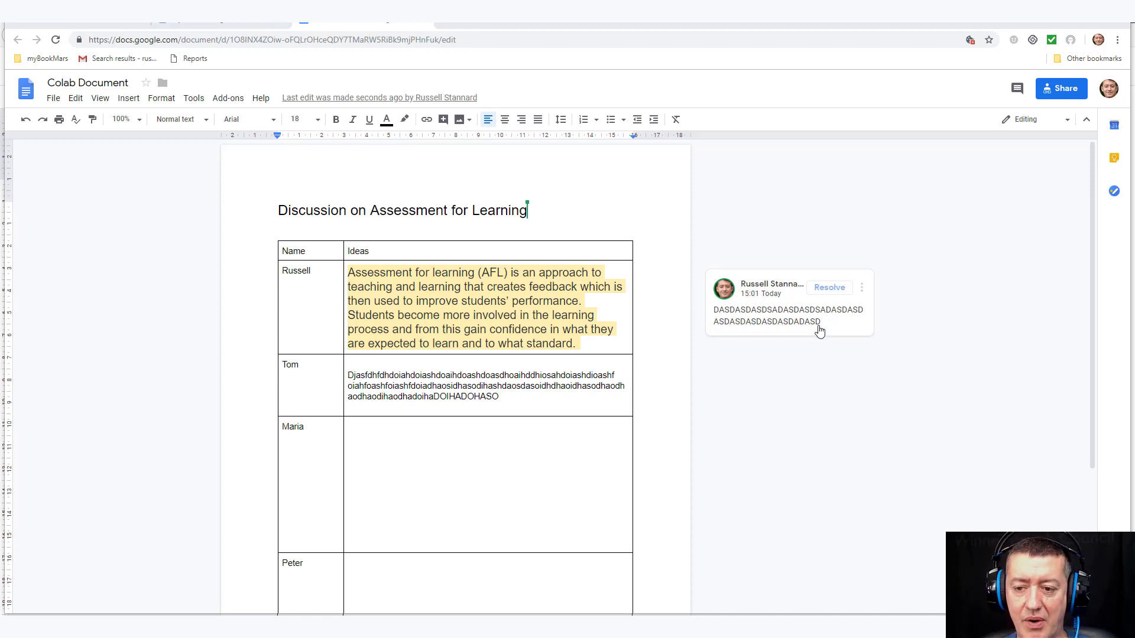
pyautogui.click(830, 288)
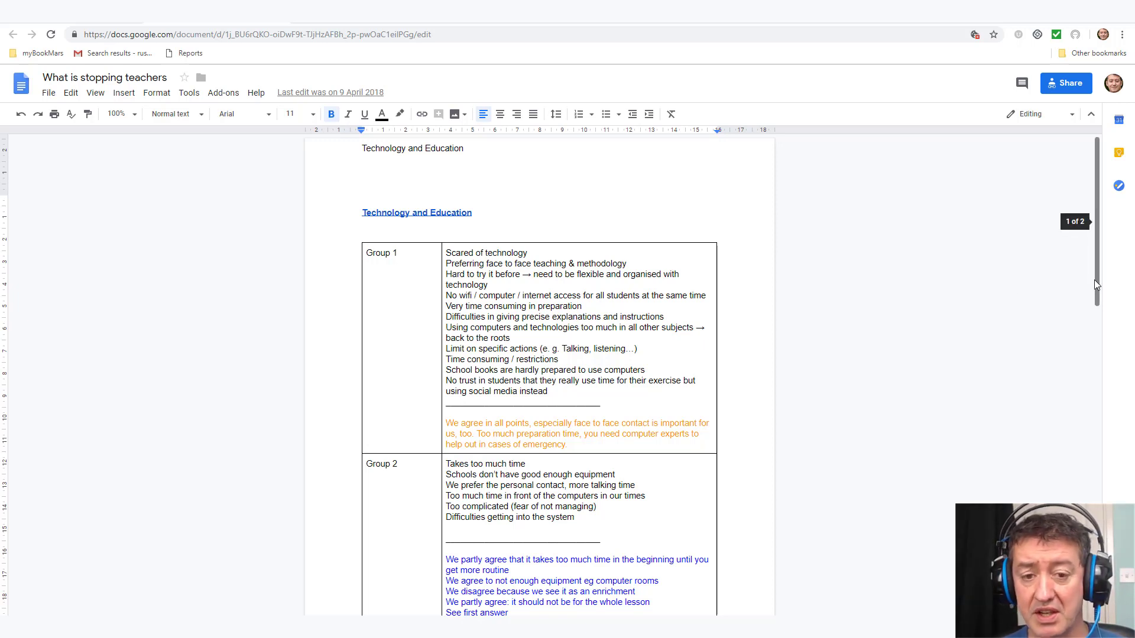
pyautogui.moveTo(1094, 279); pyautogui.dragTo(1094, 309)
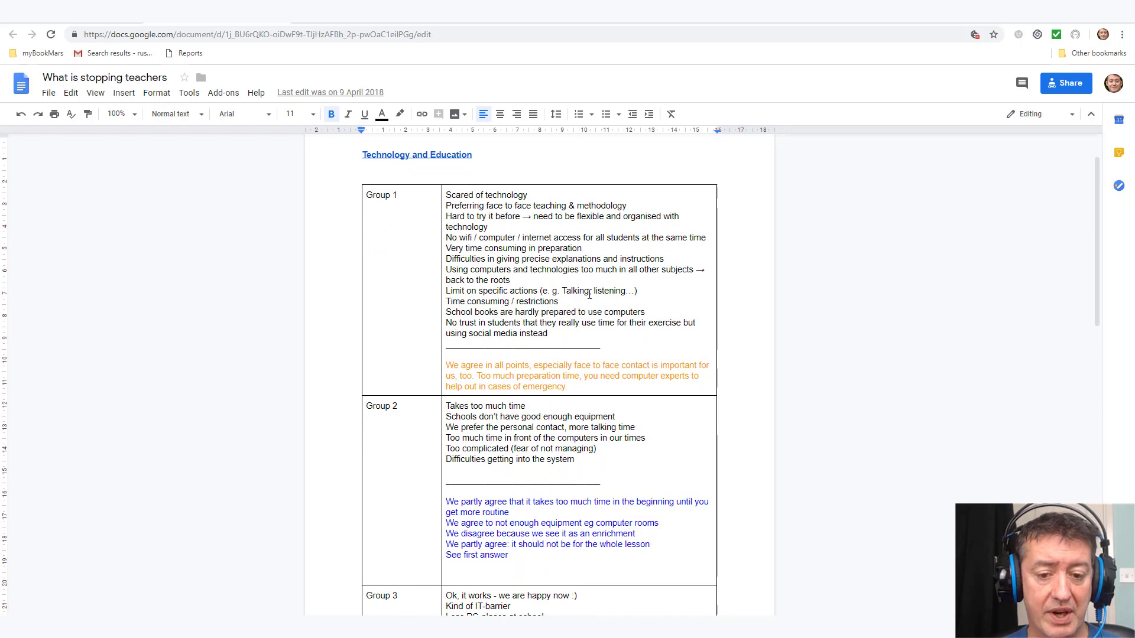
pyautogui.scroll(-4, 1094, 305)
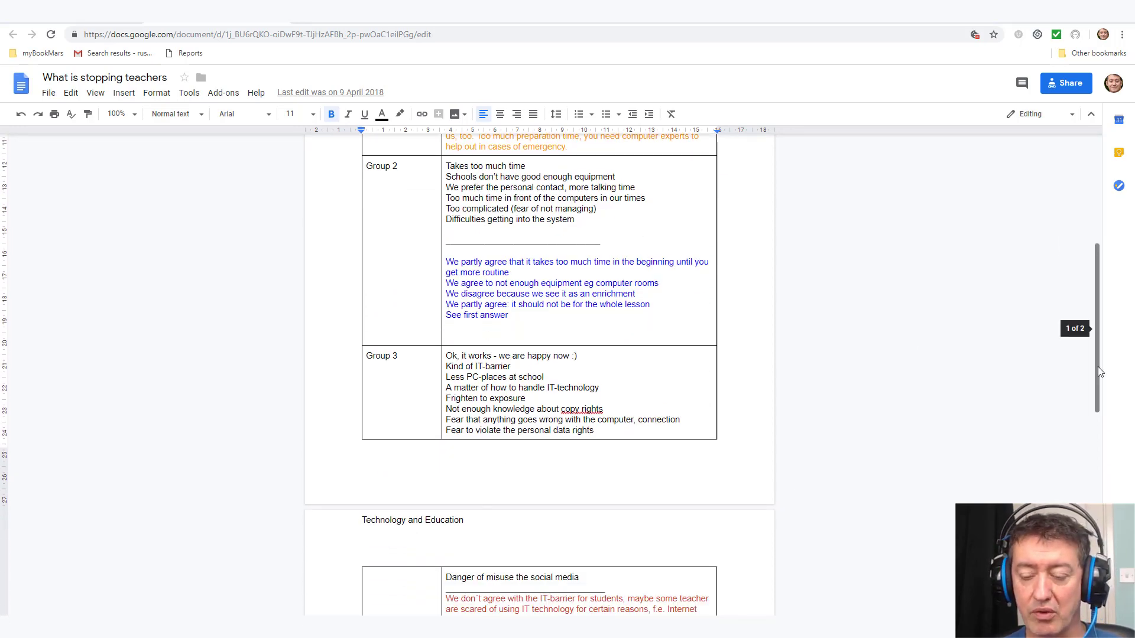
pyautogui.scroll(-4, 1102, 402)
pyautogui.scroll(-4, 1114, 467)
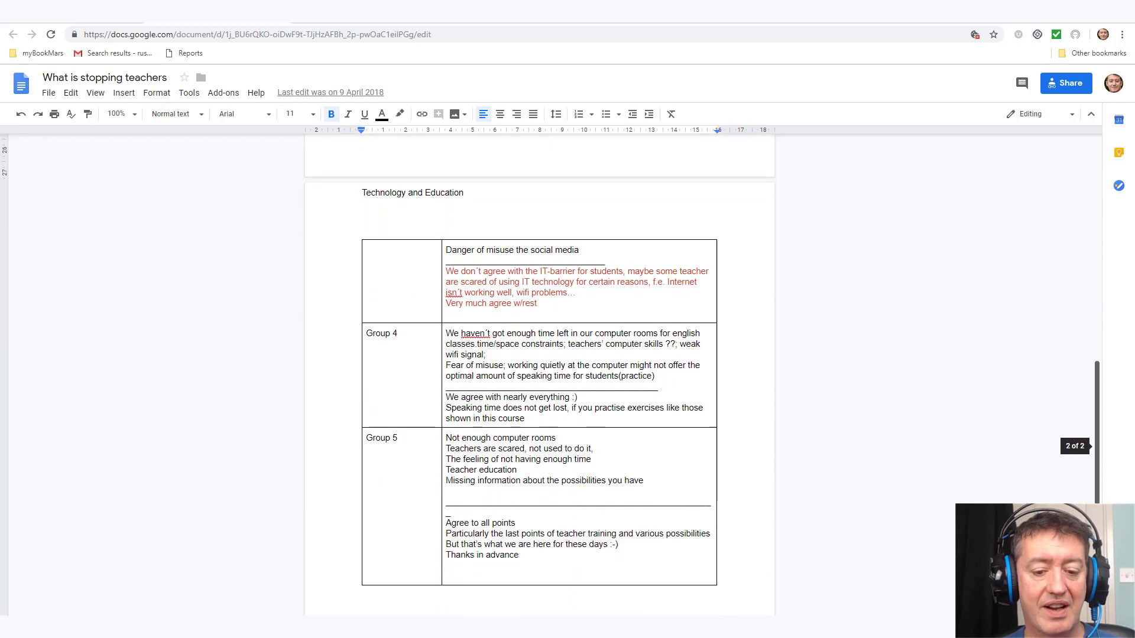
pyautogui.scroll(8, 1120, 461)
pyautogui.scroll(5, 1126, 290)
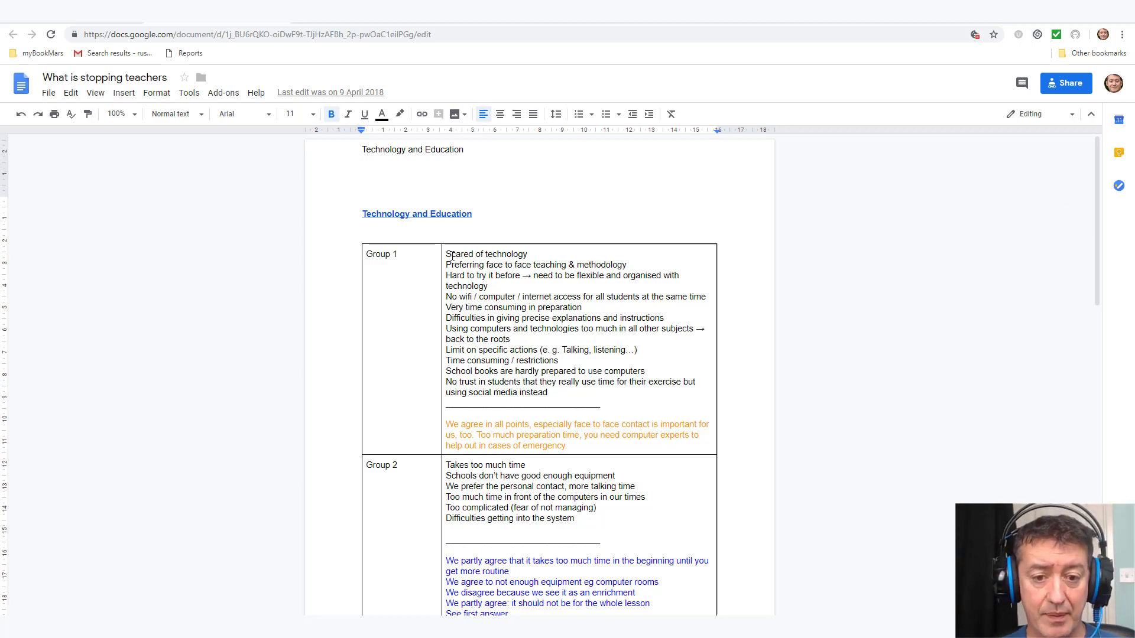
pyautogui.moveTo(451, 255); pyautogui.dragTo(571, 397)
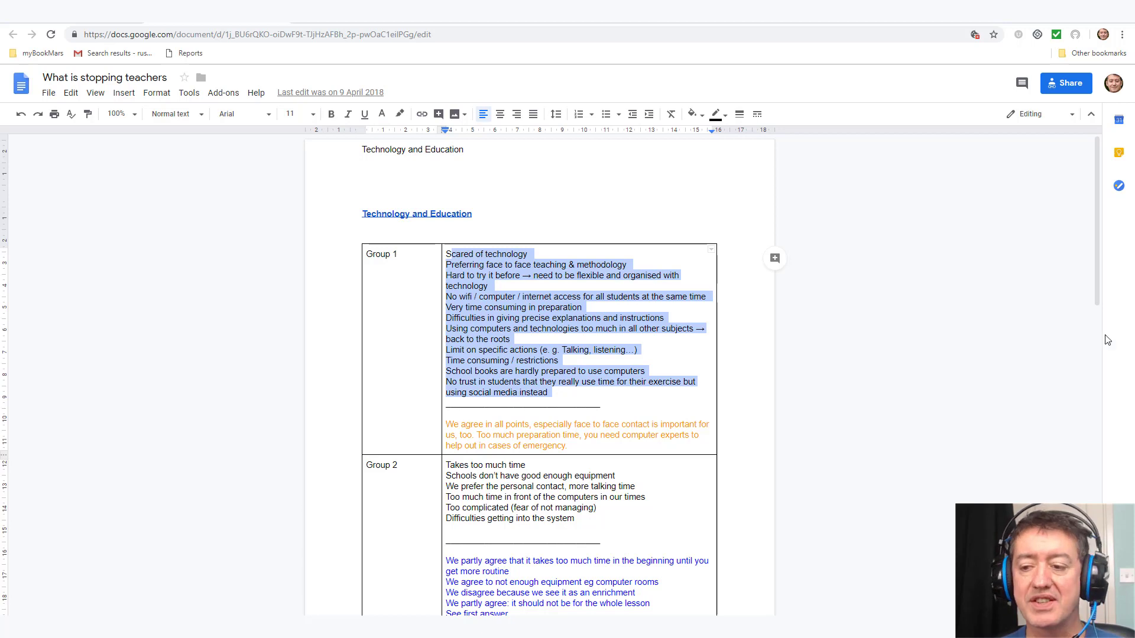
pyautogui.moveTo(1099, 275); pyautogui.dragTo(1096, 307)
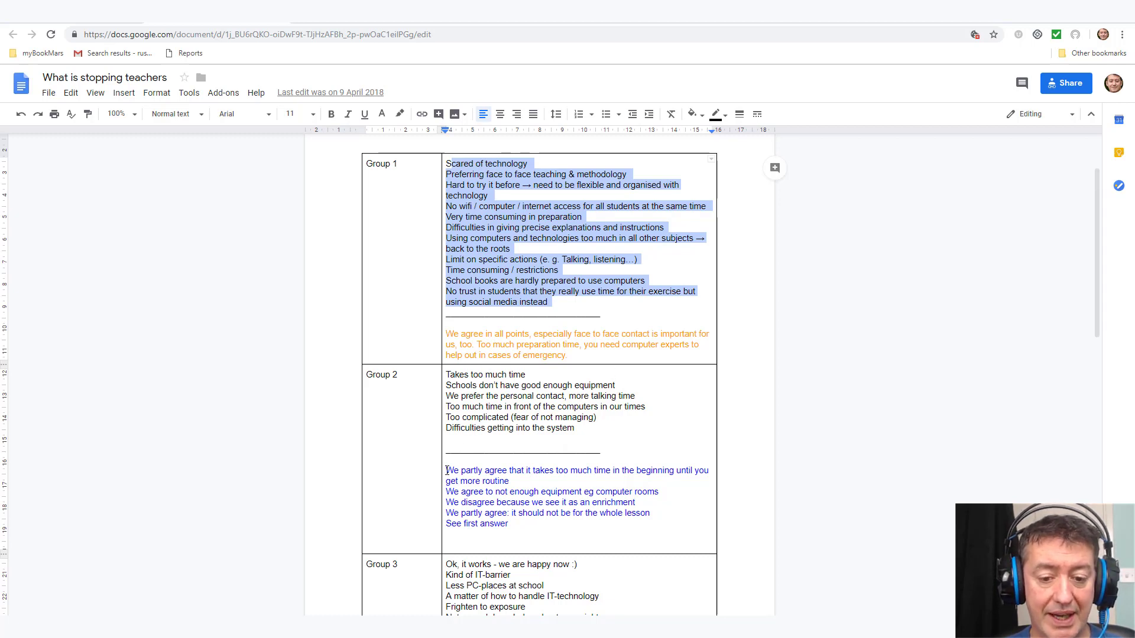
pyautogui.moveTo(447, 471); pyautogui.dragTo(567, 536)
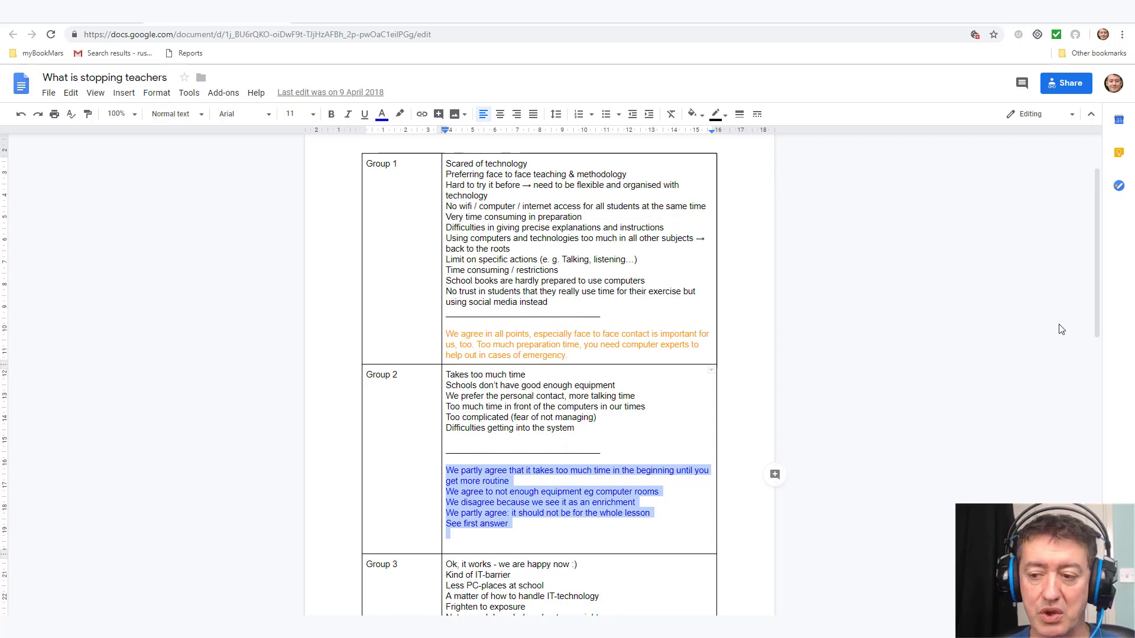
pyautogui.scroll(-3, 1101, 323)
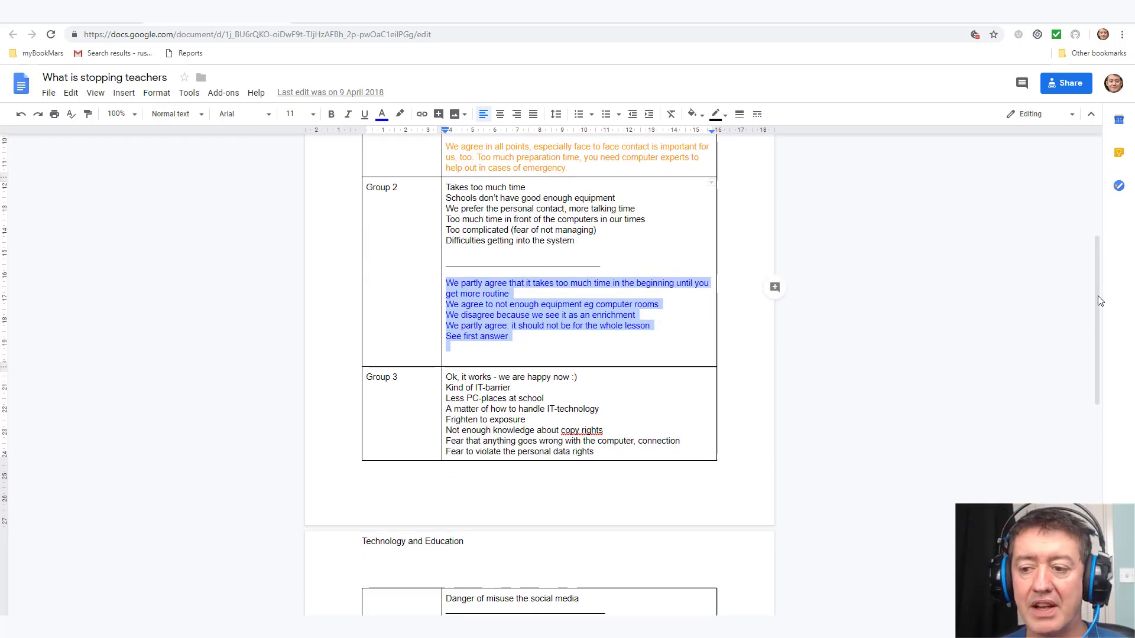
pyautogui.scroll(5, 1091, 260)
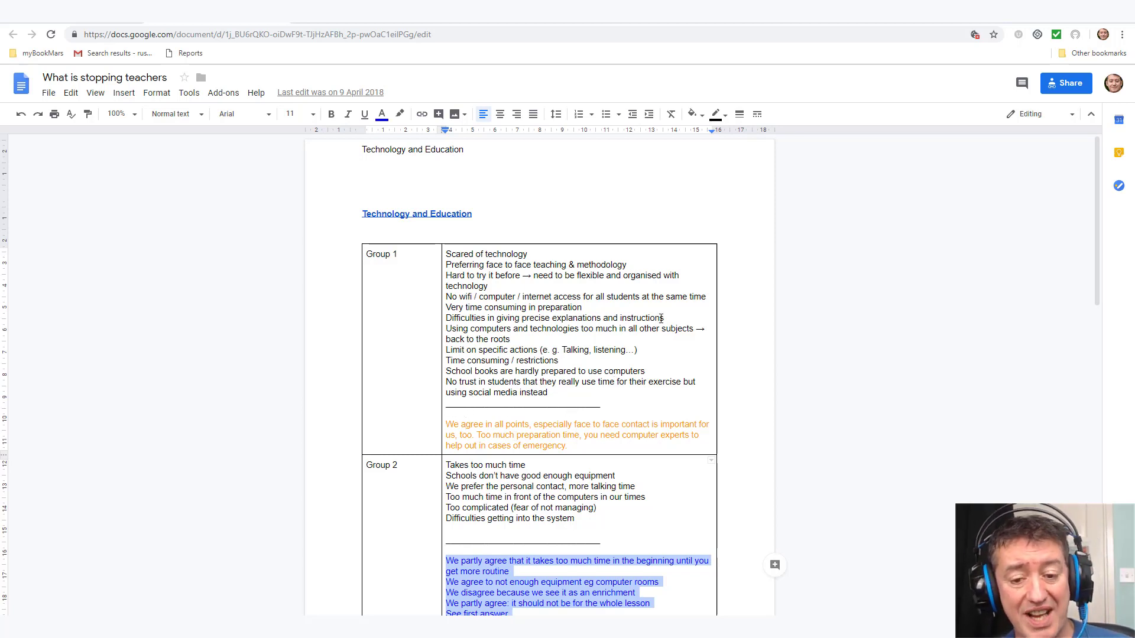
pyautogui.moveTo(447, 425); pyautogui.dragTo(583, 444)
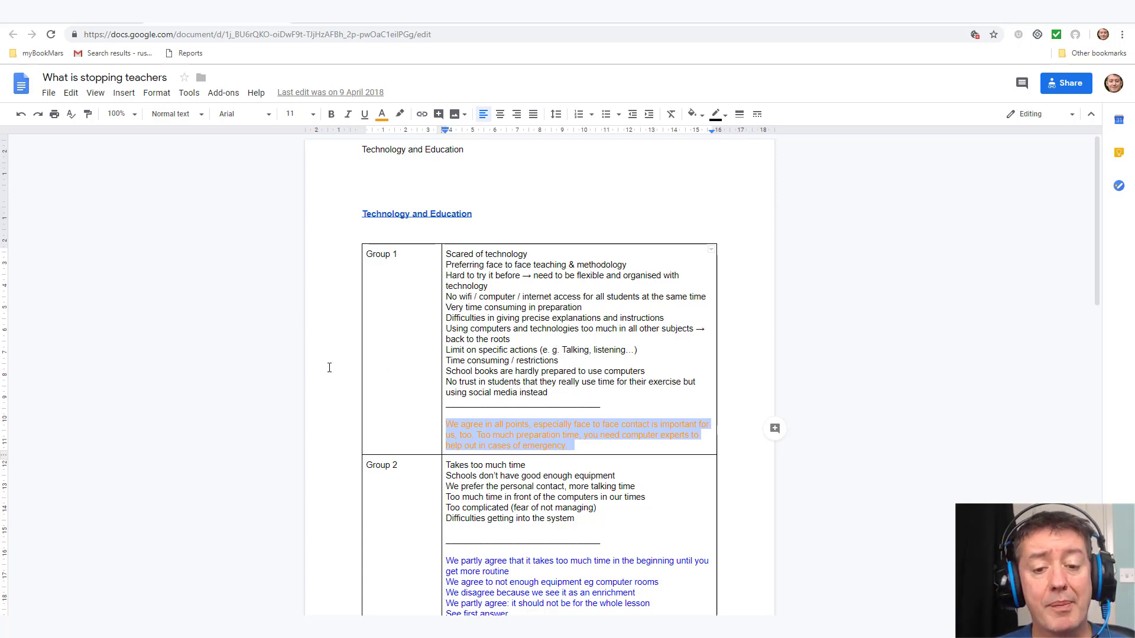
pyautogui.click(458, 412)
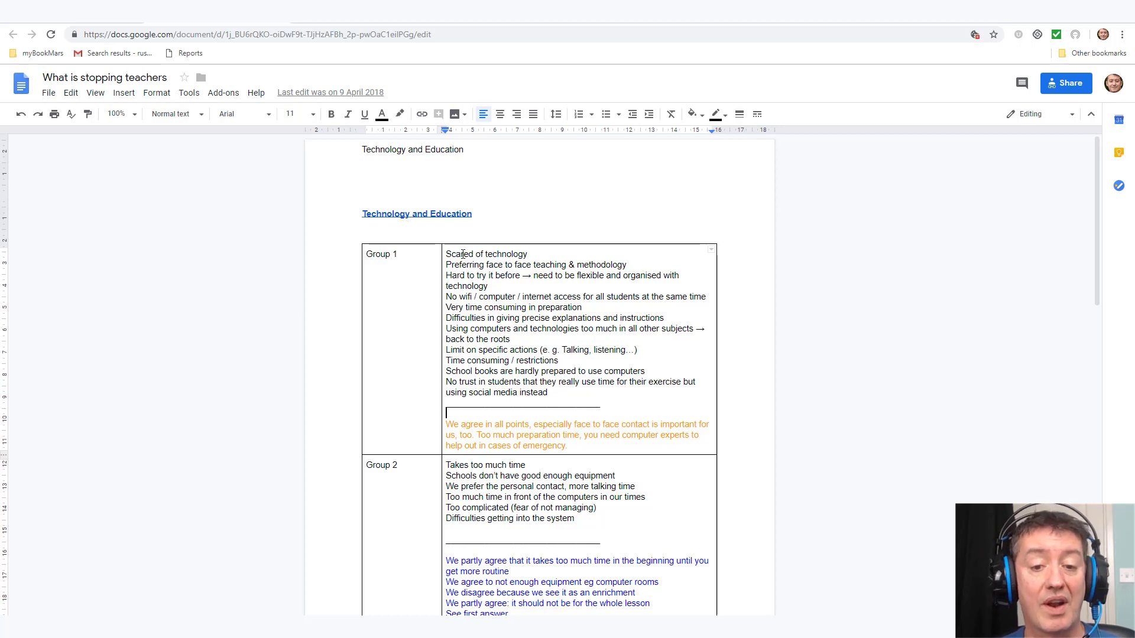
pyautogui.moveTo(446, 425); pyautogui.dragTo(575, 450)
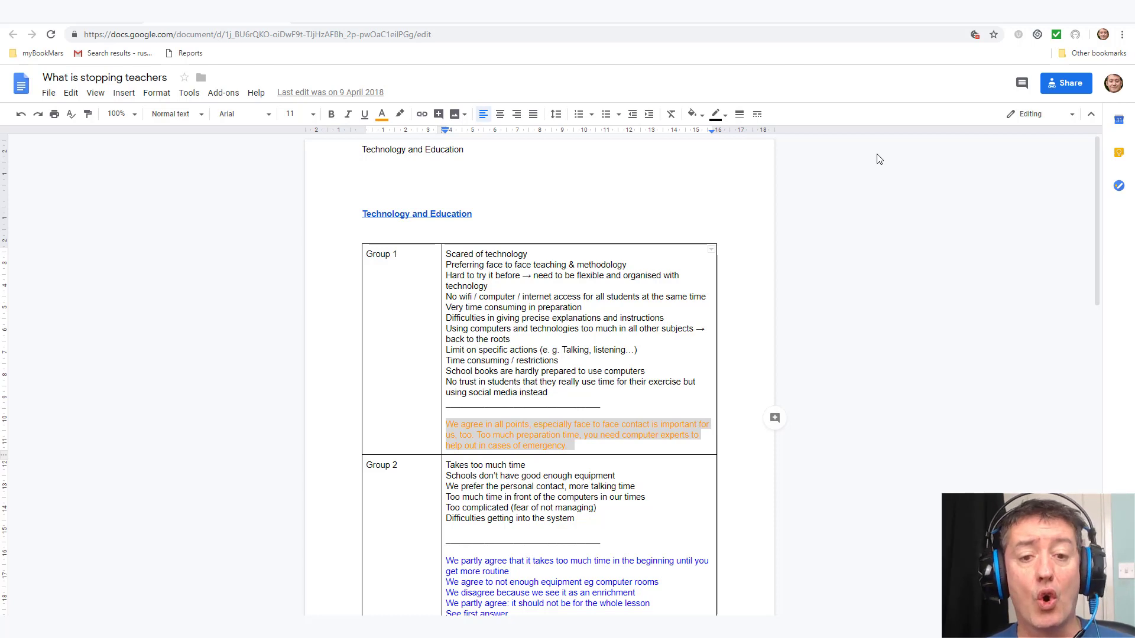
# Step: Copy the document's shareable link, with anyone holding the link limited to 'can view'
pyautogui.click(1073, 85)
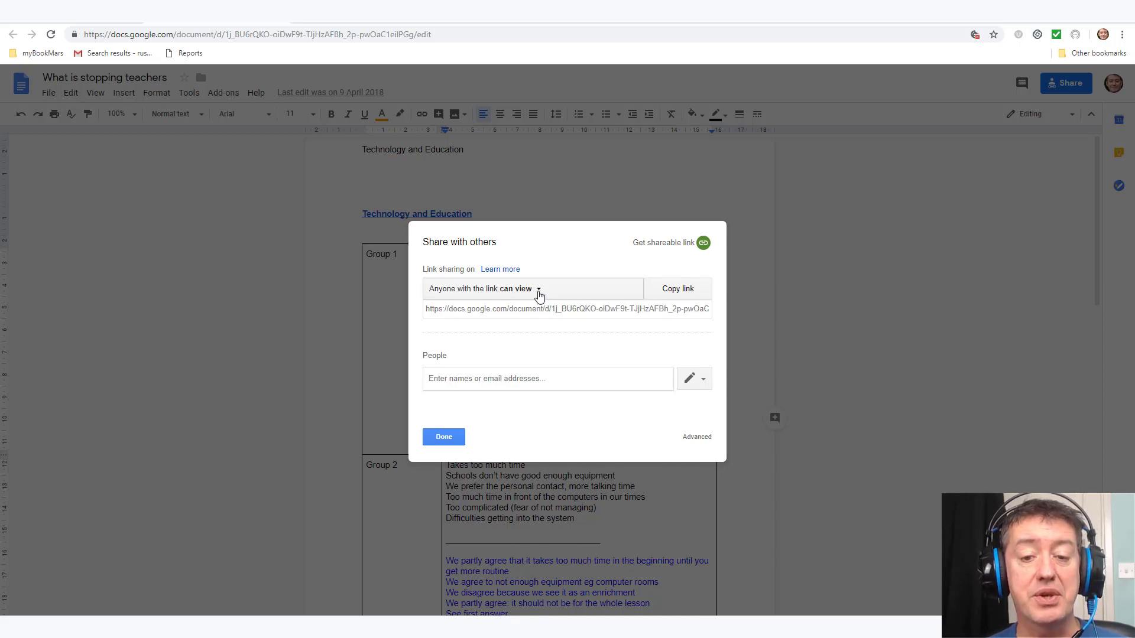
pyautogui.click(539, 289)
pyautogui.click(539, 294)
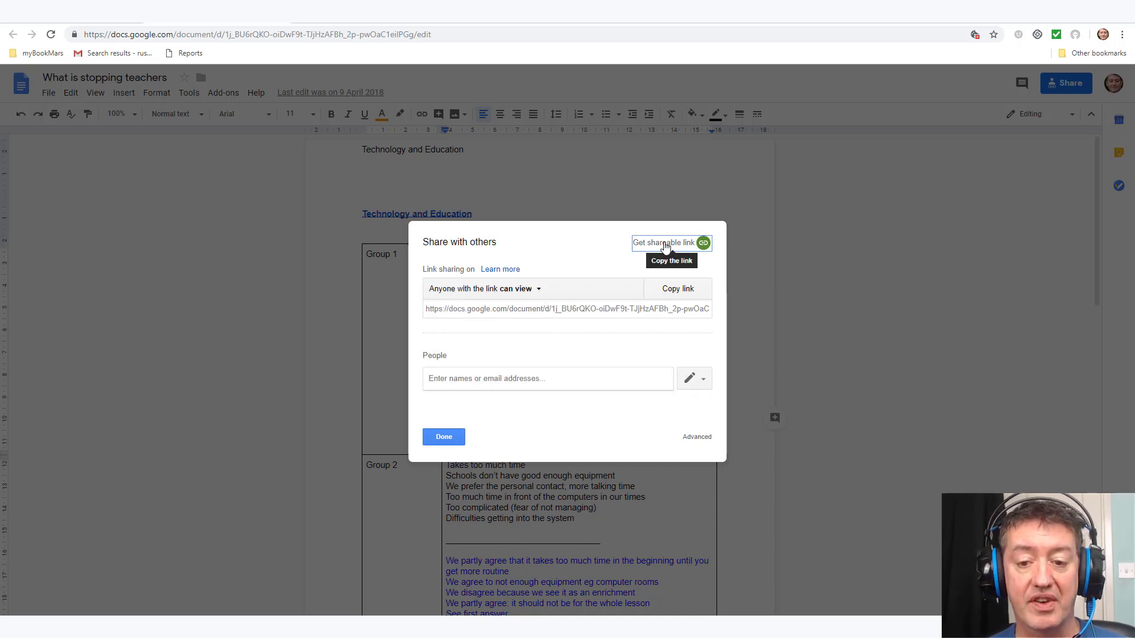
pyautogui.click(665, 244)
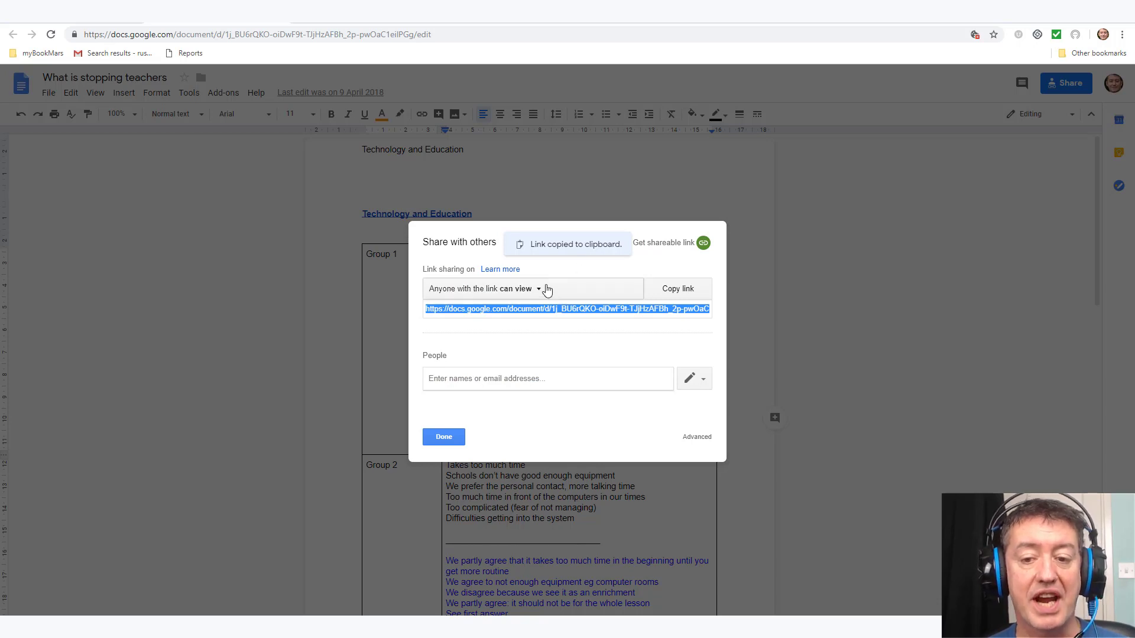
pyautogui.click(540, 290)
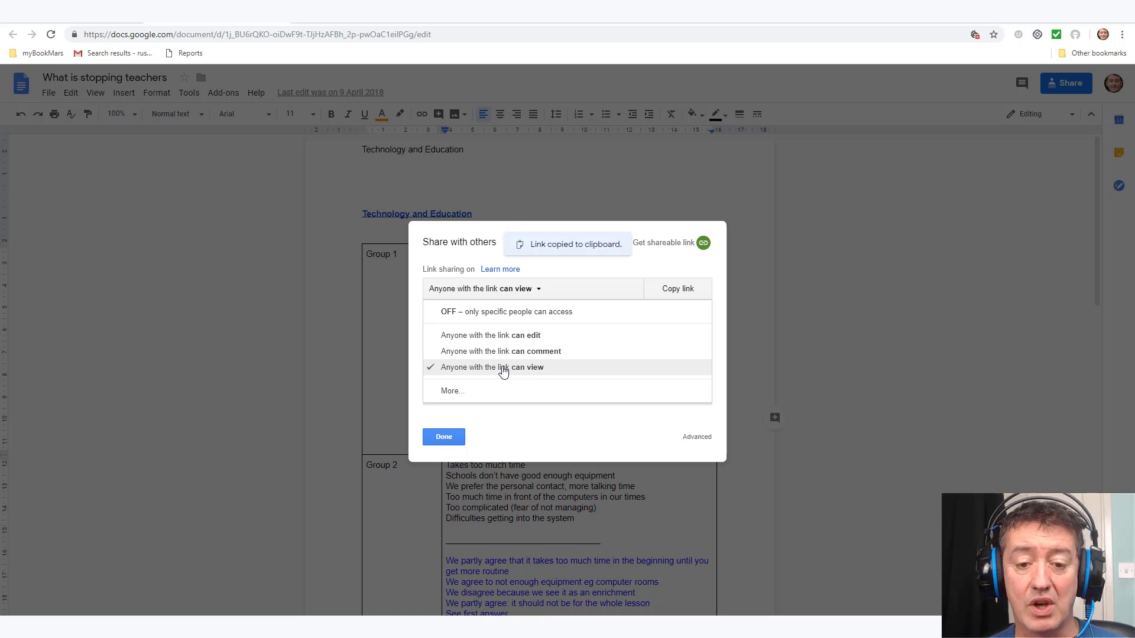
pyautogui.click(499, 373)
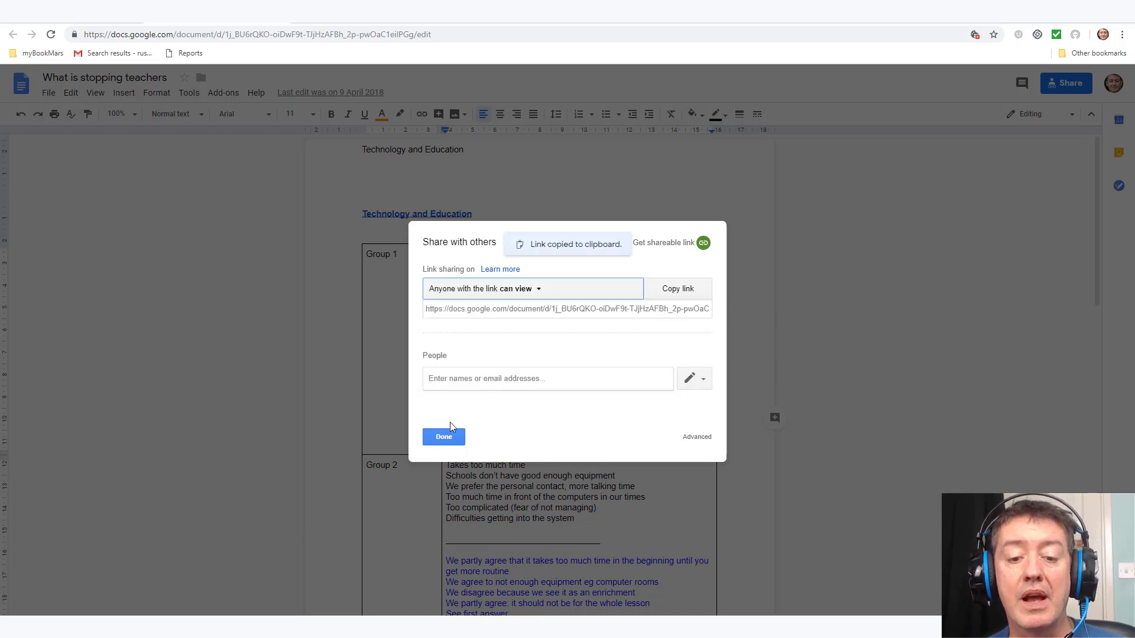
pyautogui.click(444, 437)
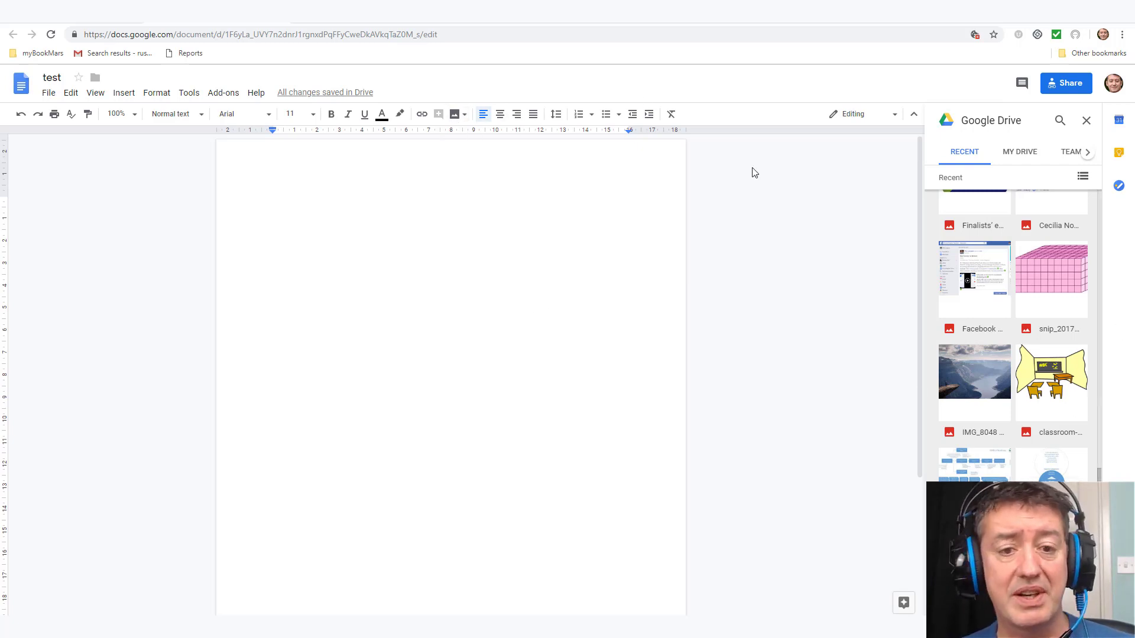
# Step: Insert the fjord cliff photo IMG_8048 from Drive and add an empty line below it
pyautogui.click(456, 114)
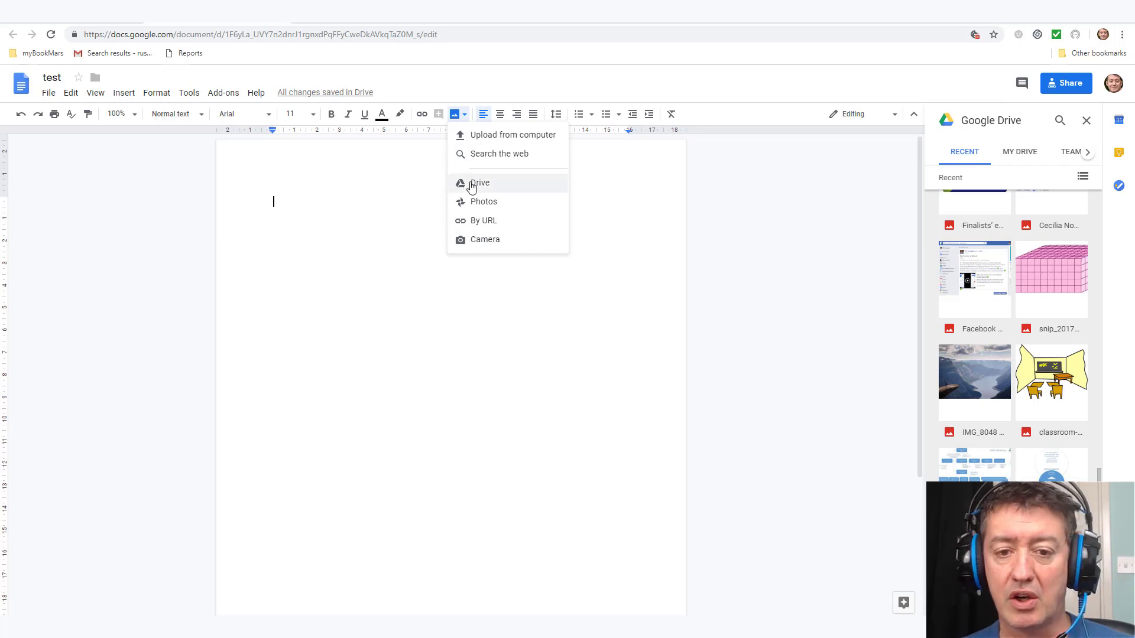
pyautogui.click(982, 380)
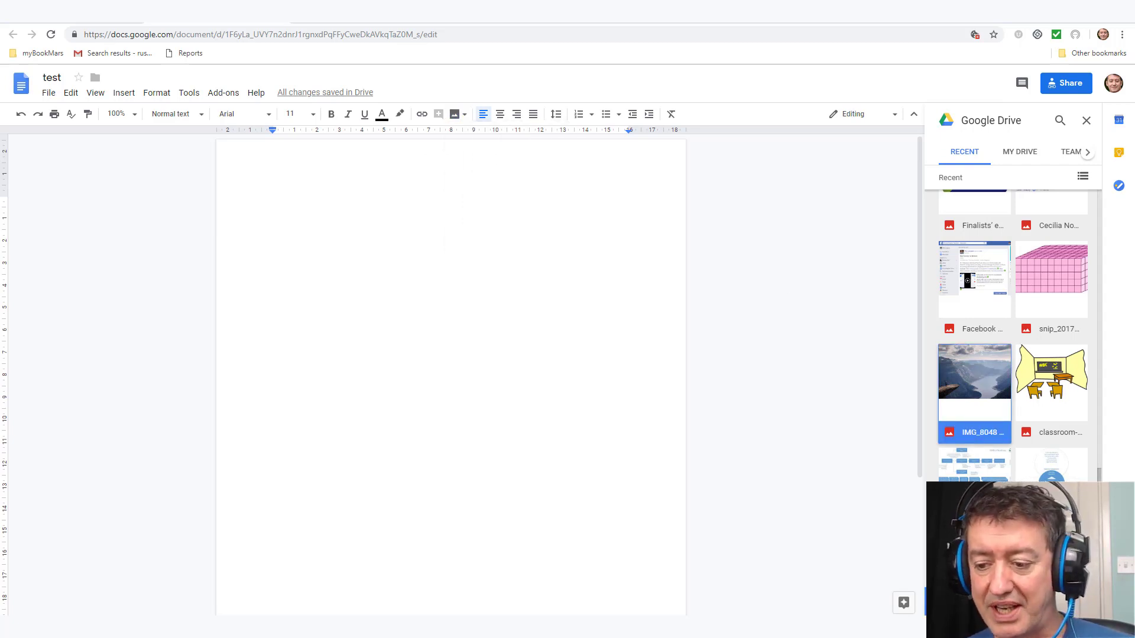
pyautogui.click(952, 612)
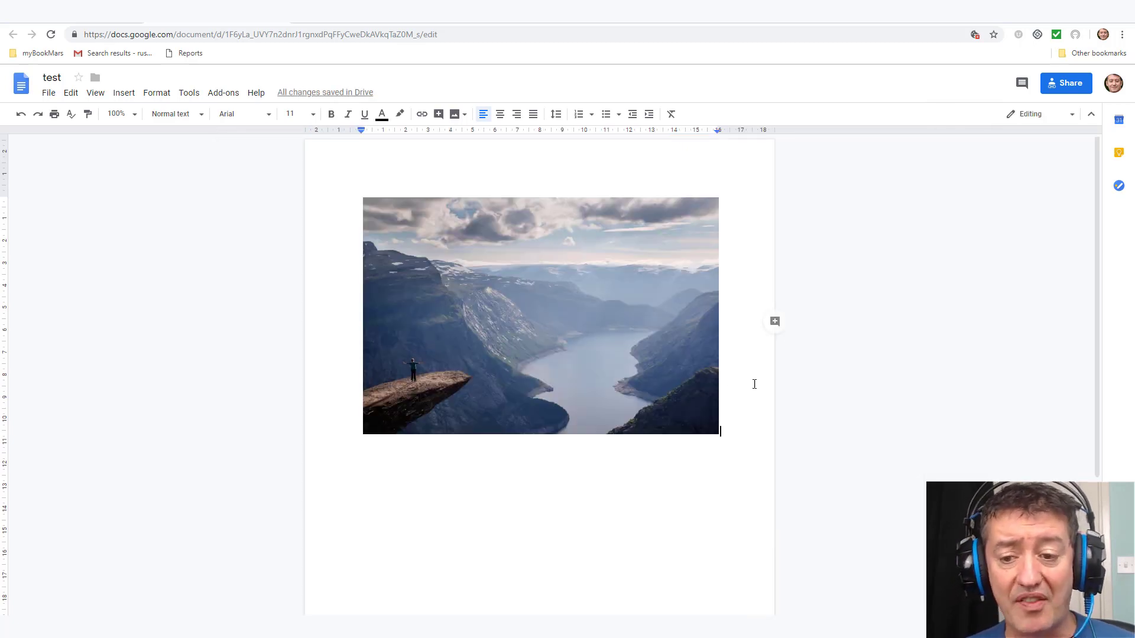
pyautogui.press('Return')
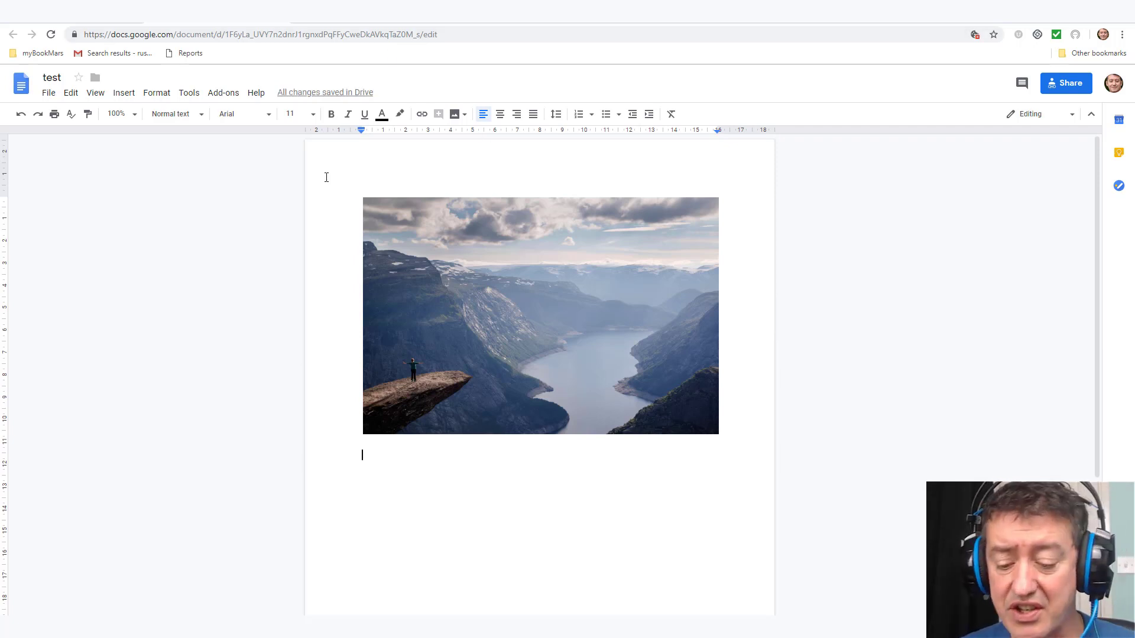
# Step: Paste the prompt sentence and Group 1–4 table, then correct 'Chose' to 'Choose'
pyautogui.hotkey('ctrl', 'v')
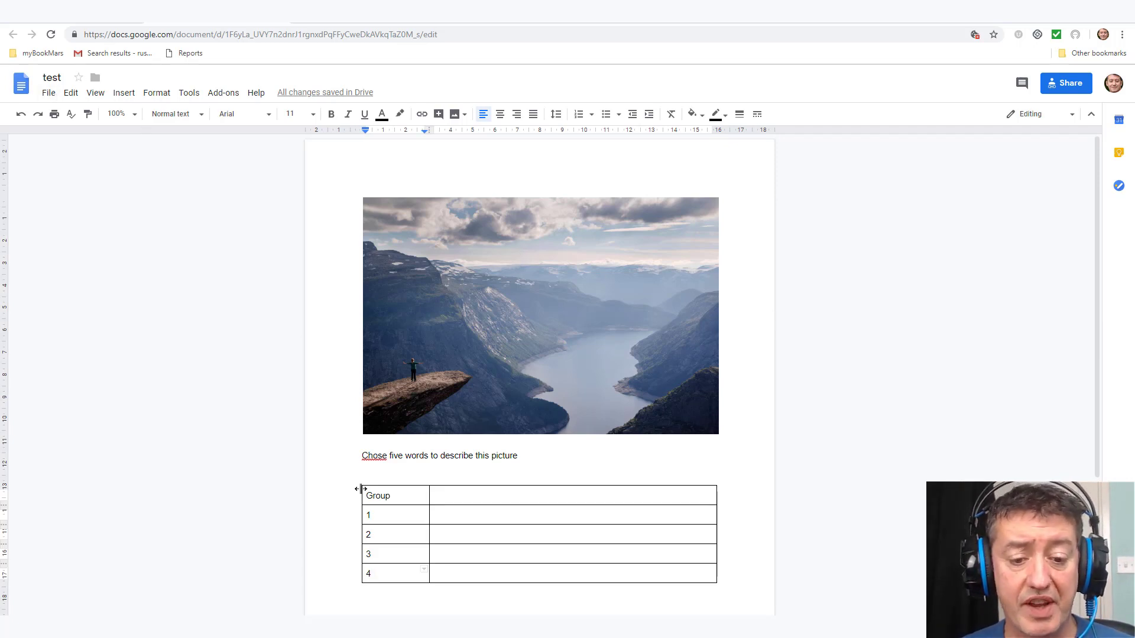
pyautogui.click(442, 517)
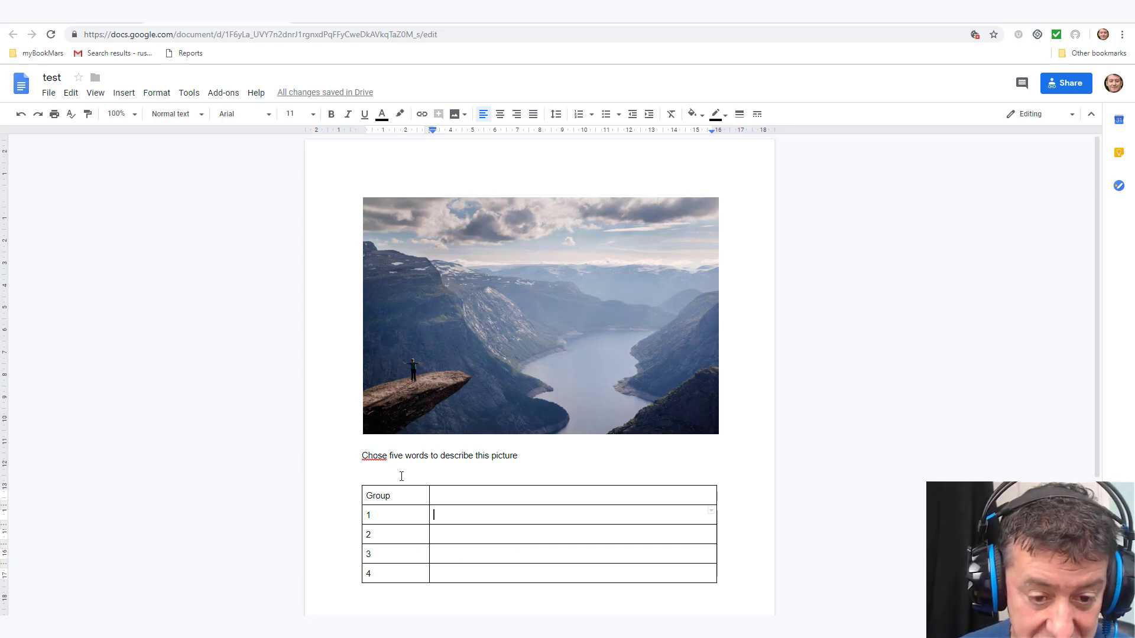
pyautogui.click(379, 456)
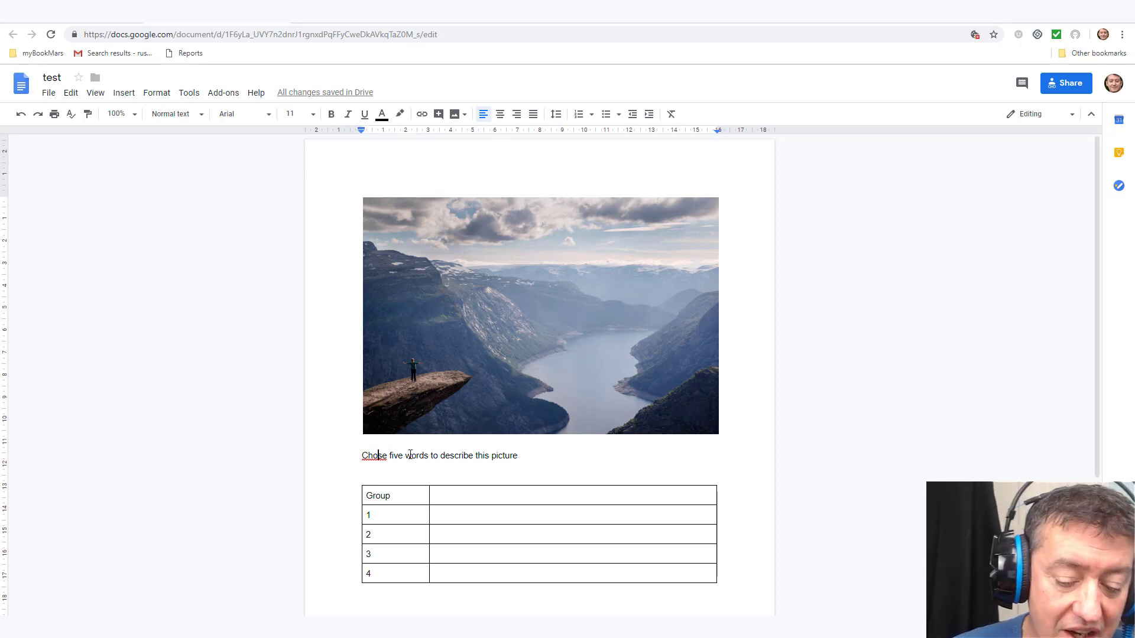
pyautogui.write('o')
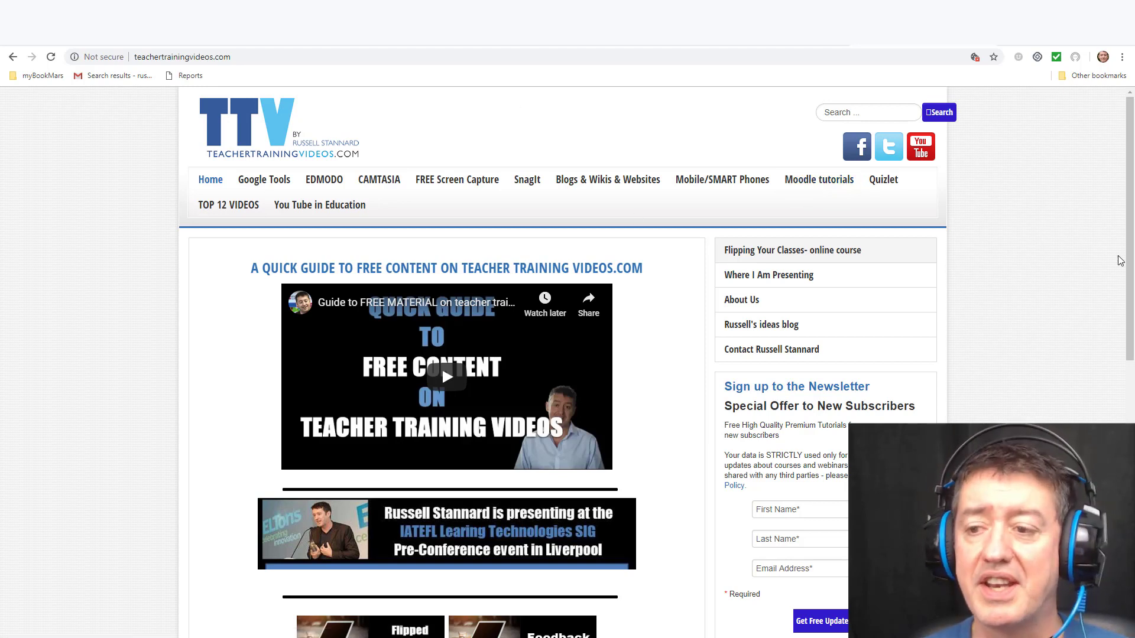
pyautogui.scroll(-4, 963, 367)
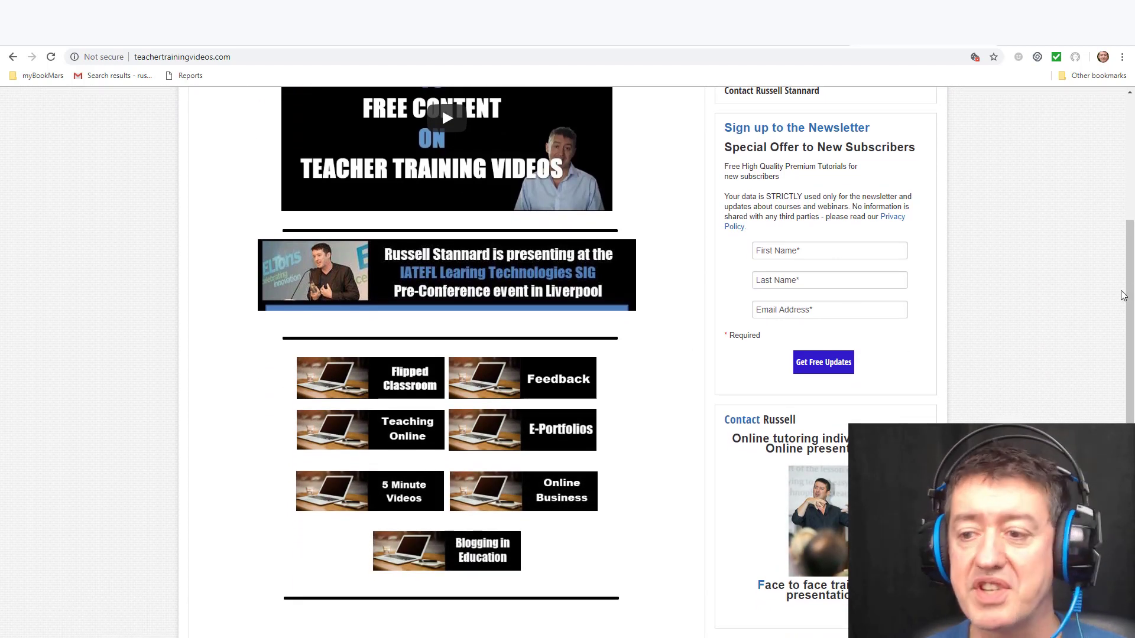
pyautogui.scroll(1, 860, 298)
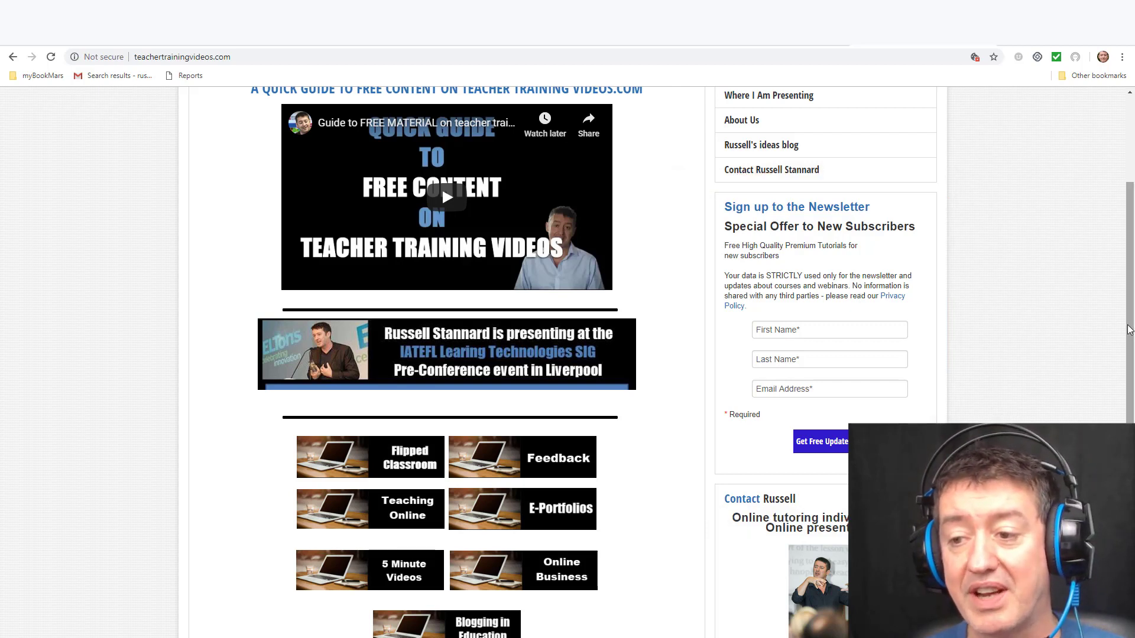
pyautogui.scroll(3, 1115, 225)
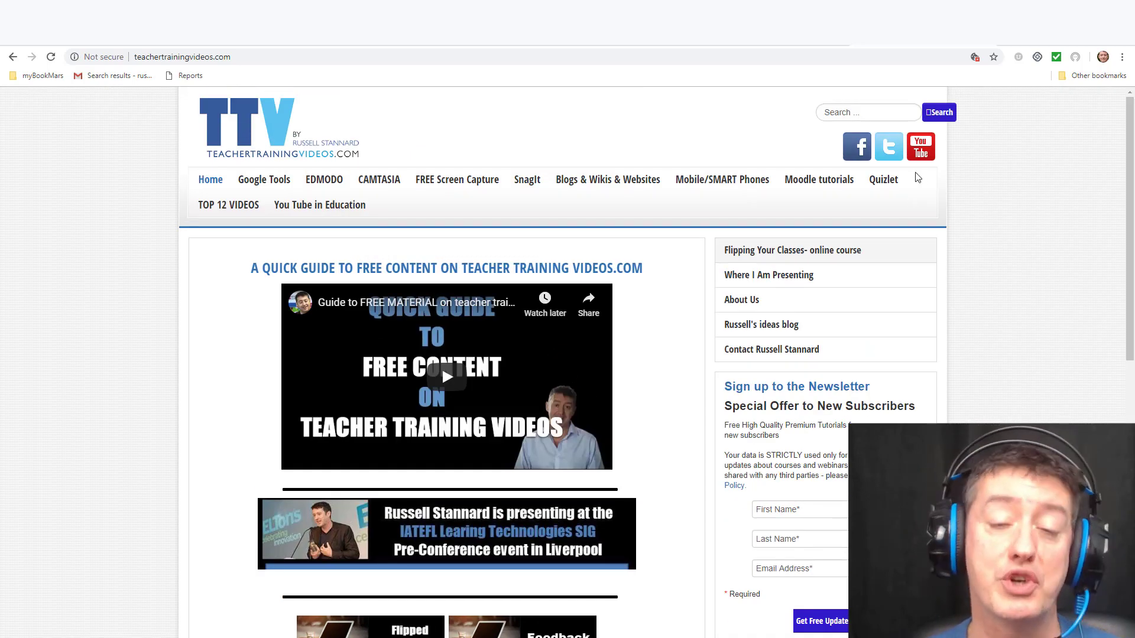